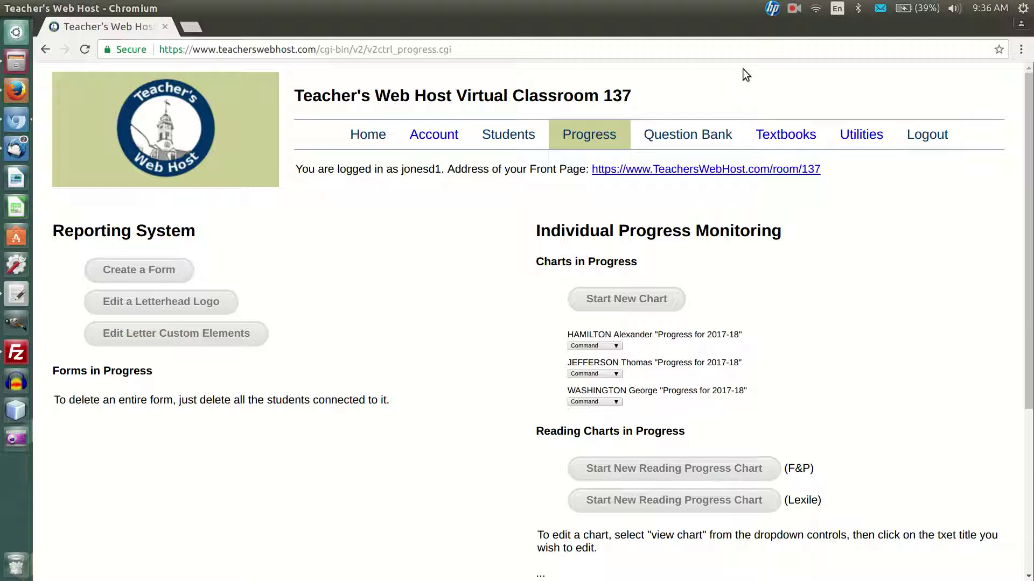
Examine the Progress page's Reporting System and Individual Progress Monitoring sections, including regular charts and the F&P and Lexile reading charts.
left_click(576, 141)
triple_click(107, 231)
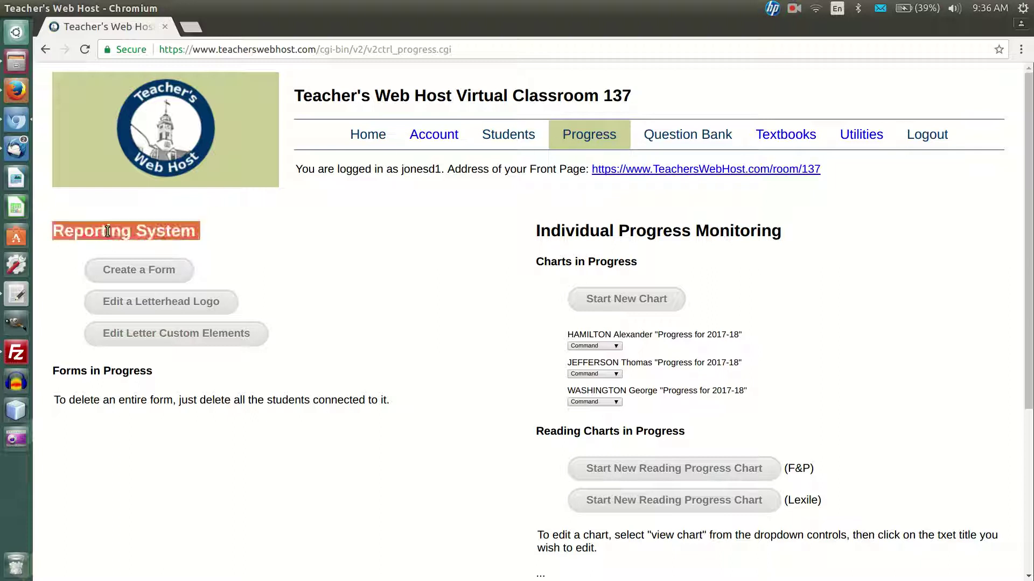
left_click(371, 235)
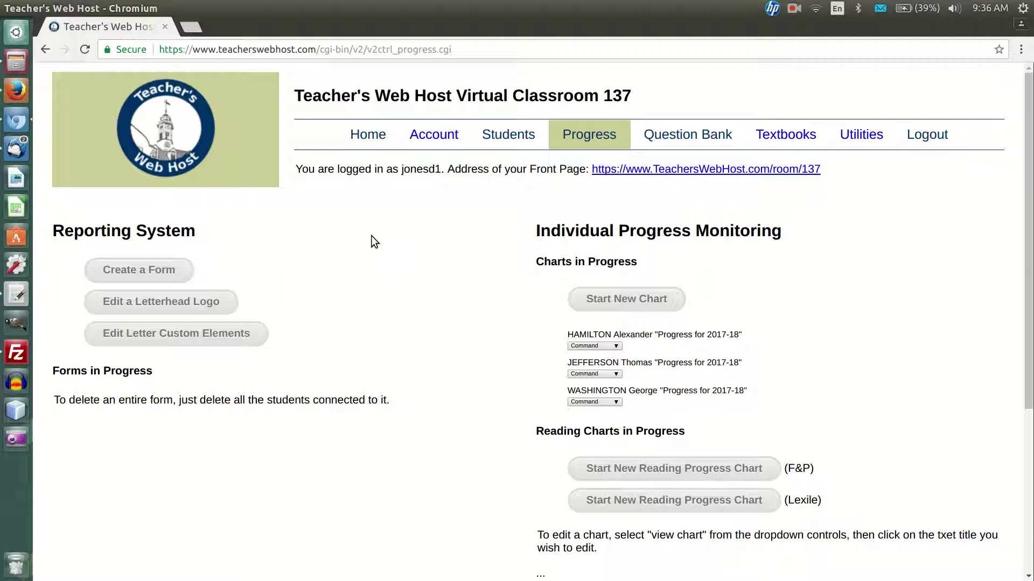
triple_click(573, 228)
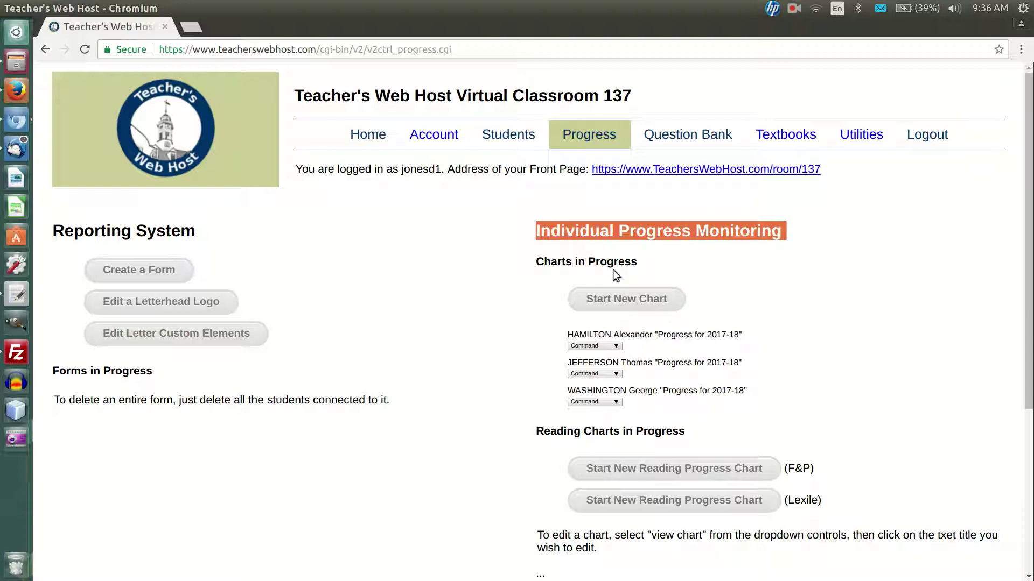
left_click(723, 293)
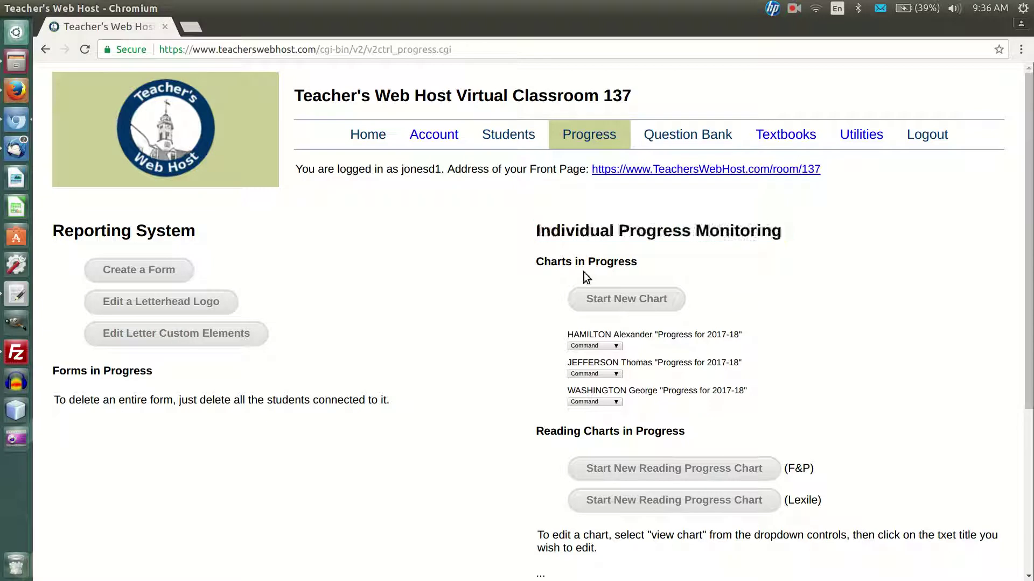
triple_click(554, 260)
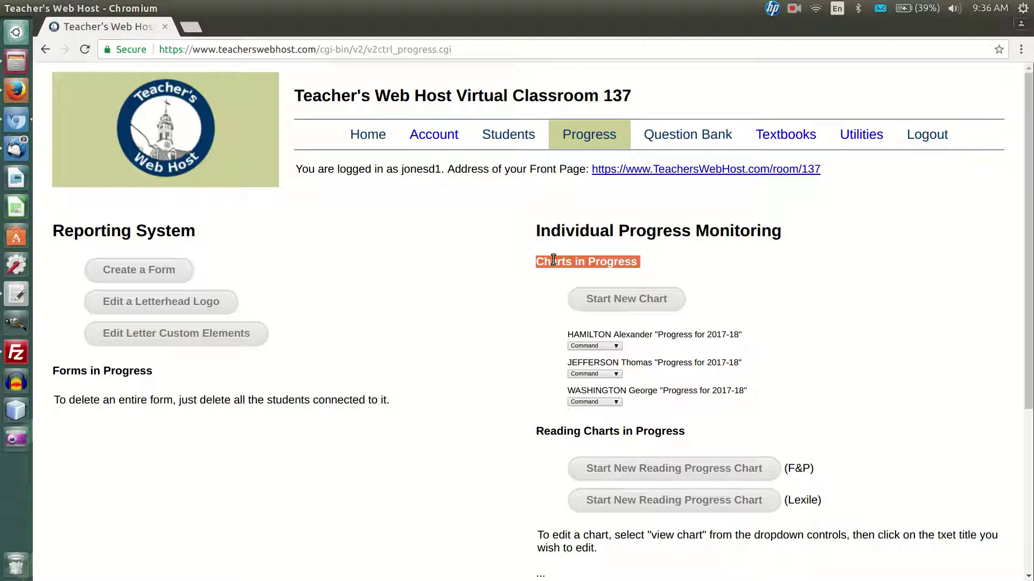
triple_click(618, 431)
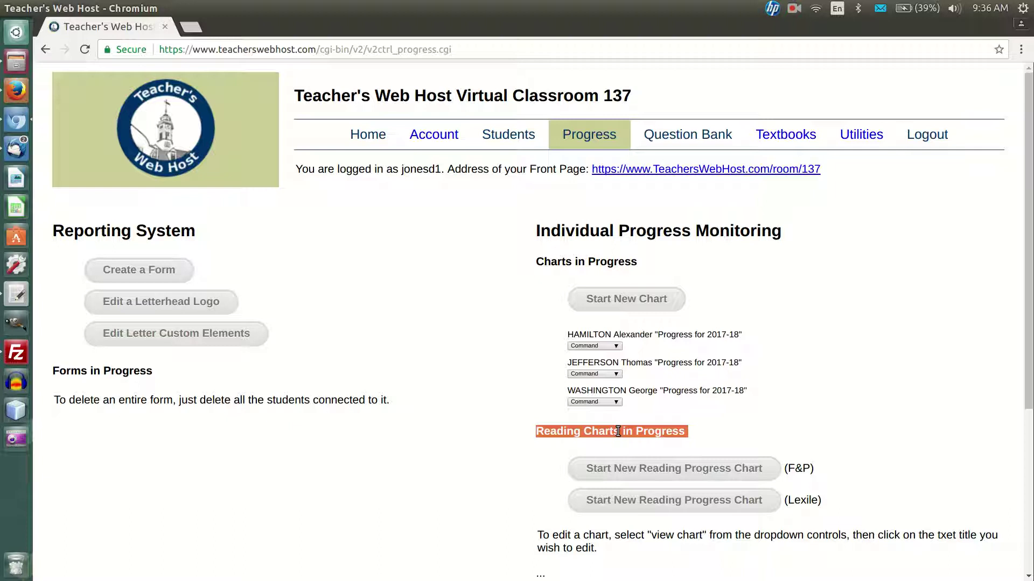
left_click_drag(785, 470, 814, 469)
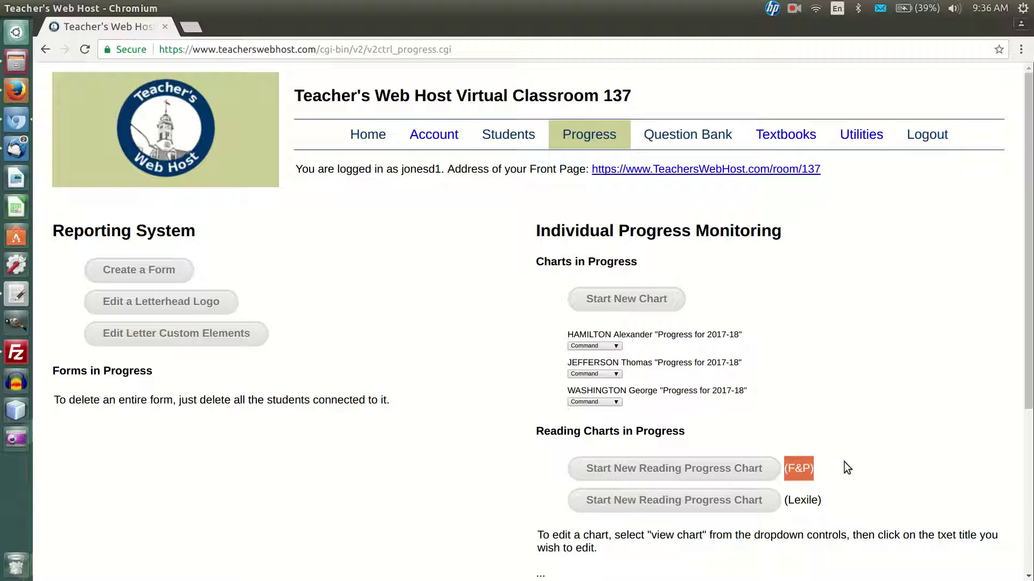
left_click_drag(823, 500, 784, 501)
left_click(785, 335)
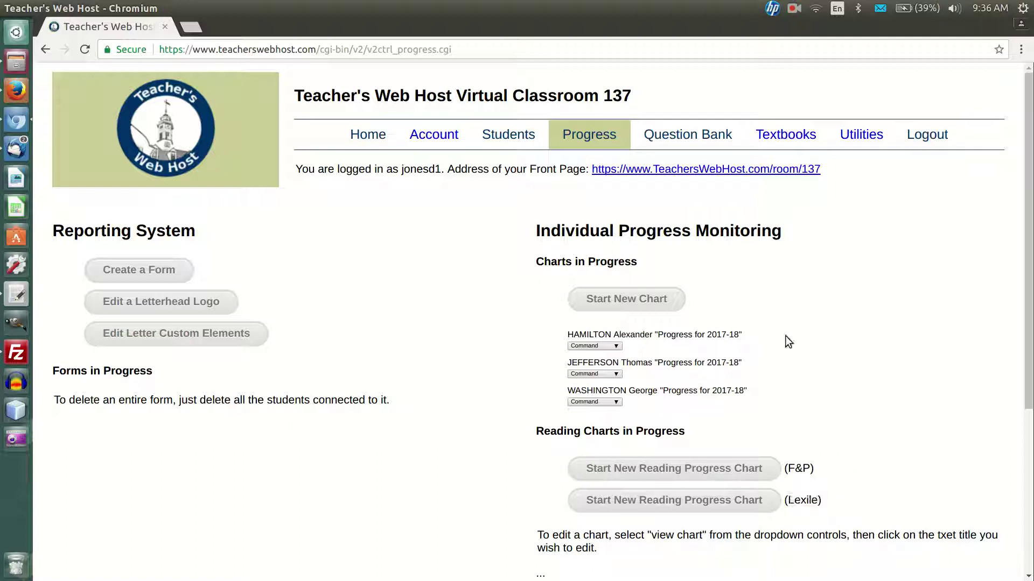
Start a new progress chart, keeping the line type, and title it "George Washington 2018".
left_click(651, 302)
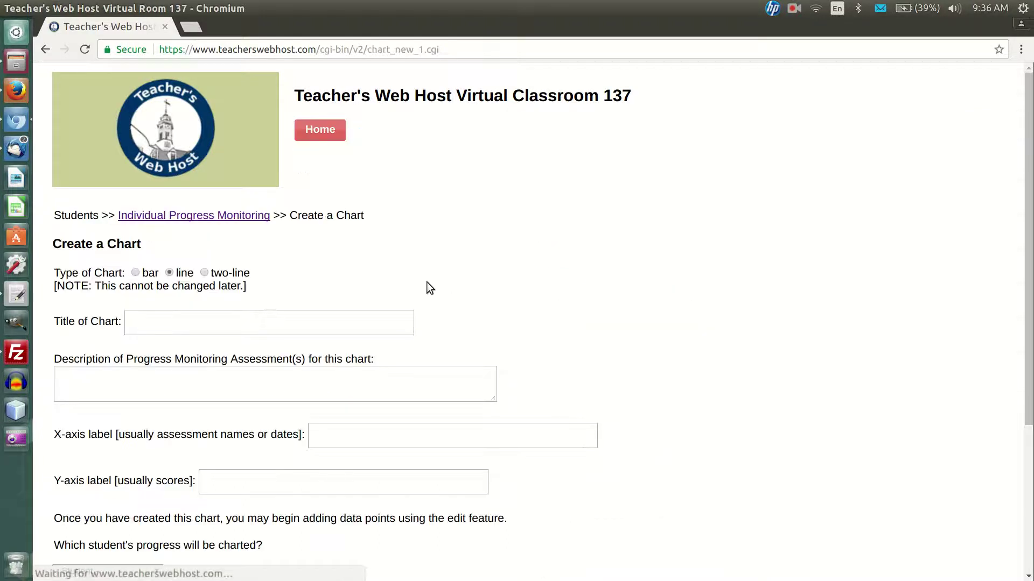
scroll(427, 282, "down", 3)
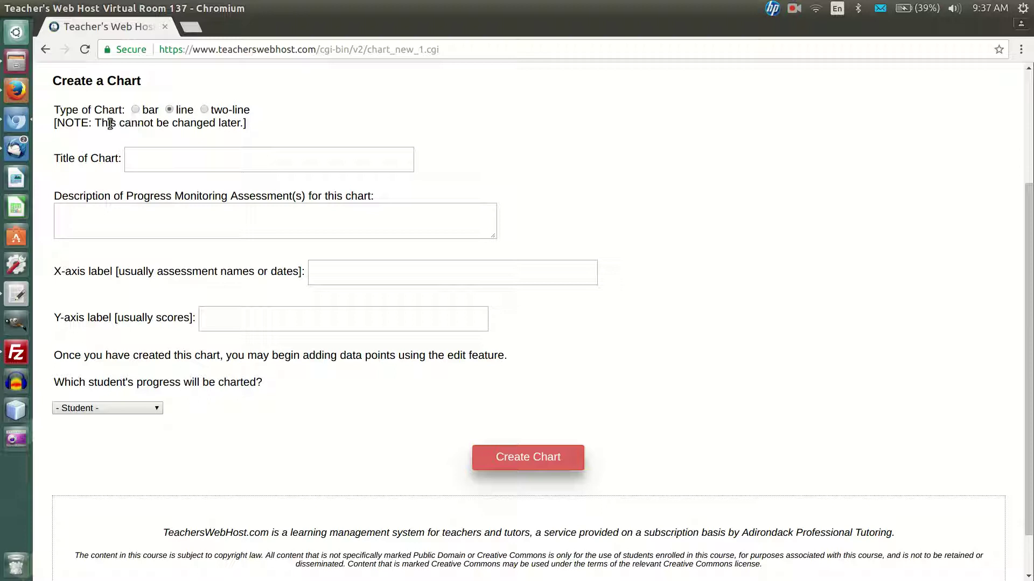
triple_click(109, 124)
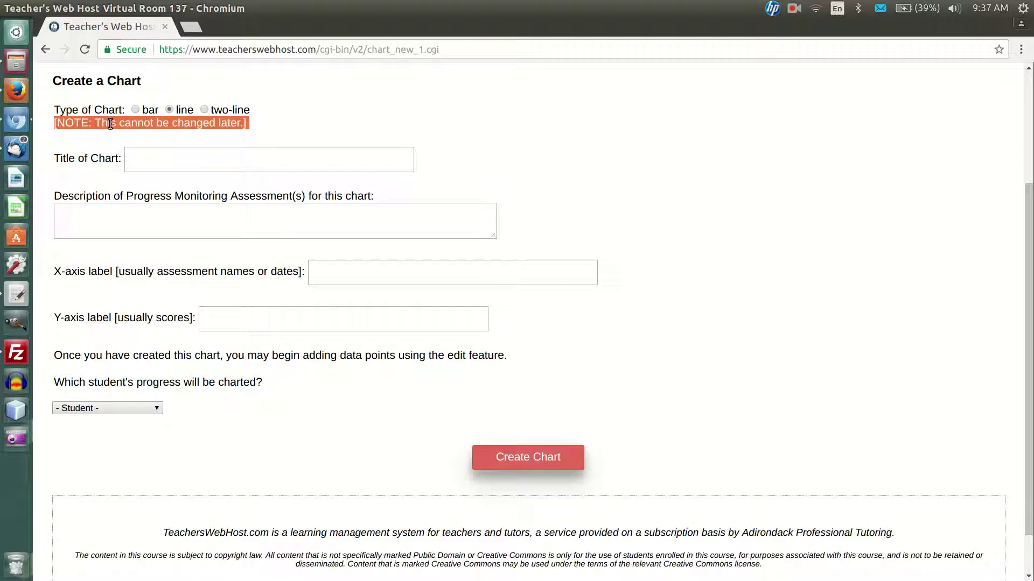
left_click(199, 156)
scroll(696, 178, "up", 1)
scroll(696, 177, "up", 3)
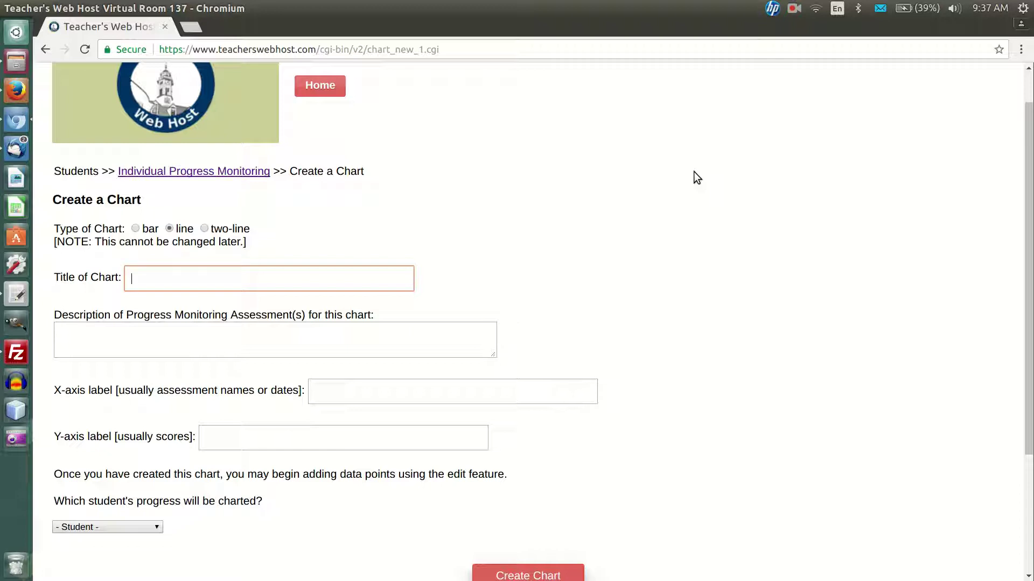
type("George Washington 2018")
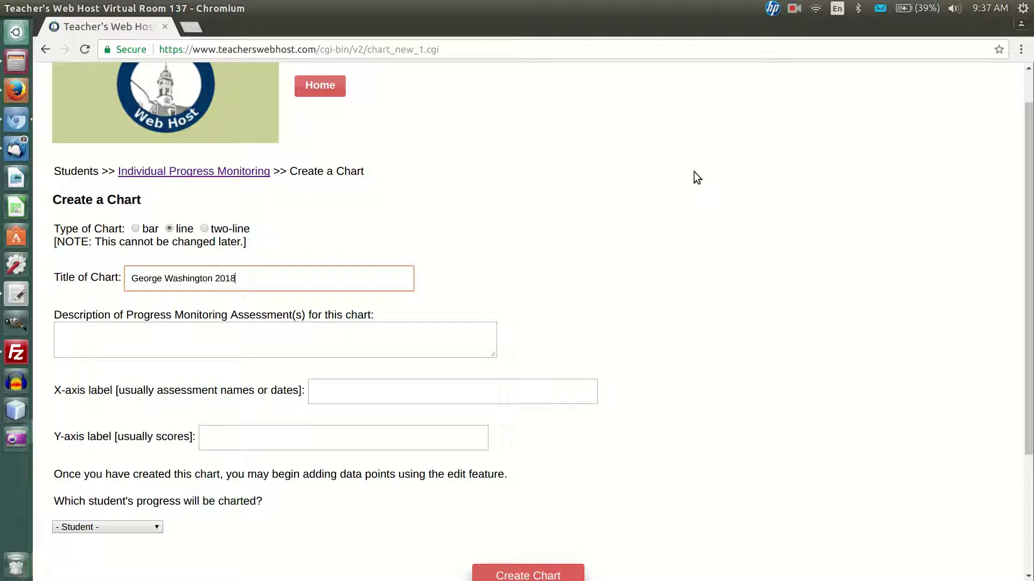
Label the new chart's X-axis "Asssessment" and its Y-axis "Scores", leaving the description empty.
left_click(386, 348)
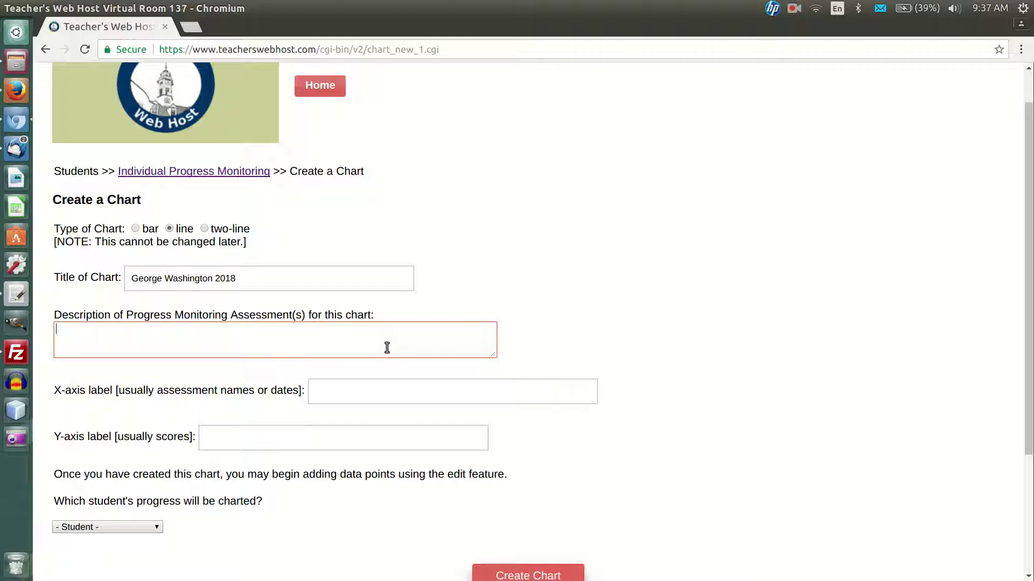
left_click(358, 389)
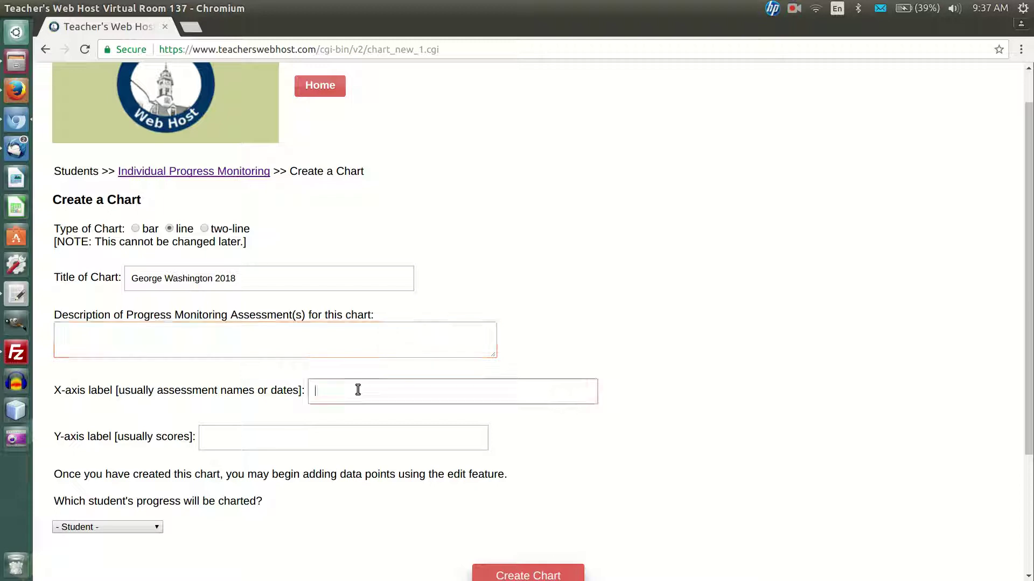
type("Asss")
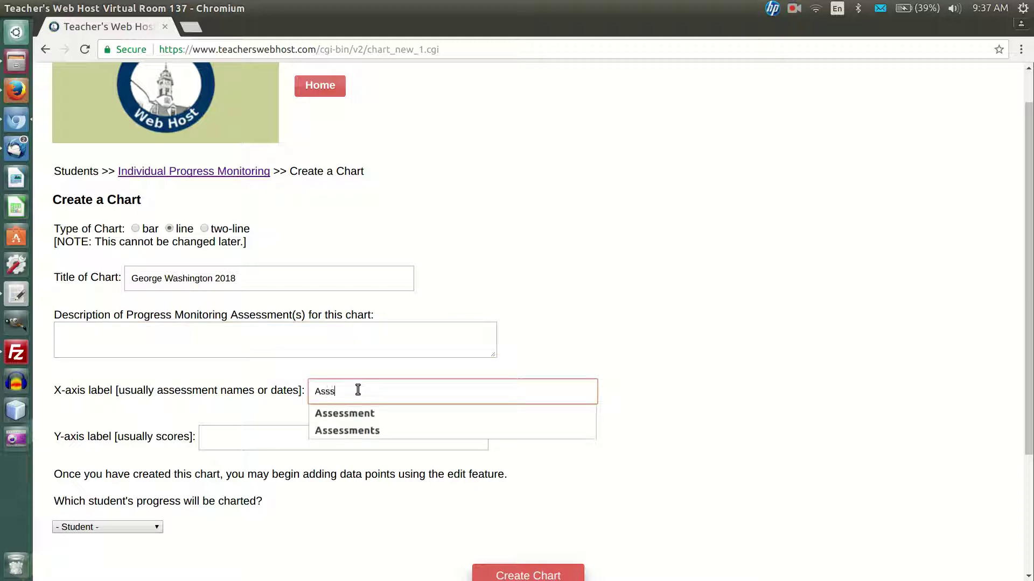
type("essment")
key("Tab")
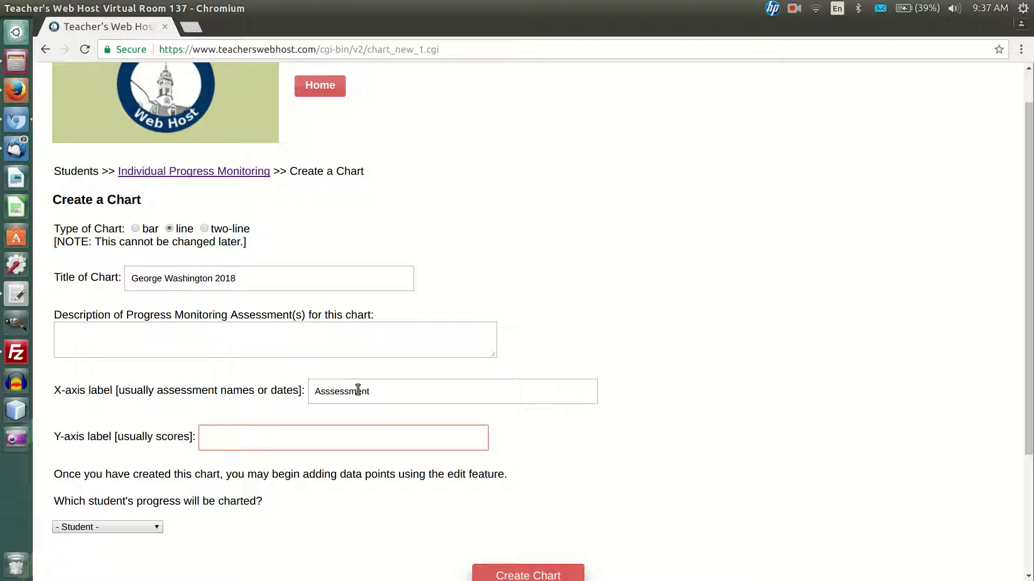
type("Scores")
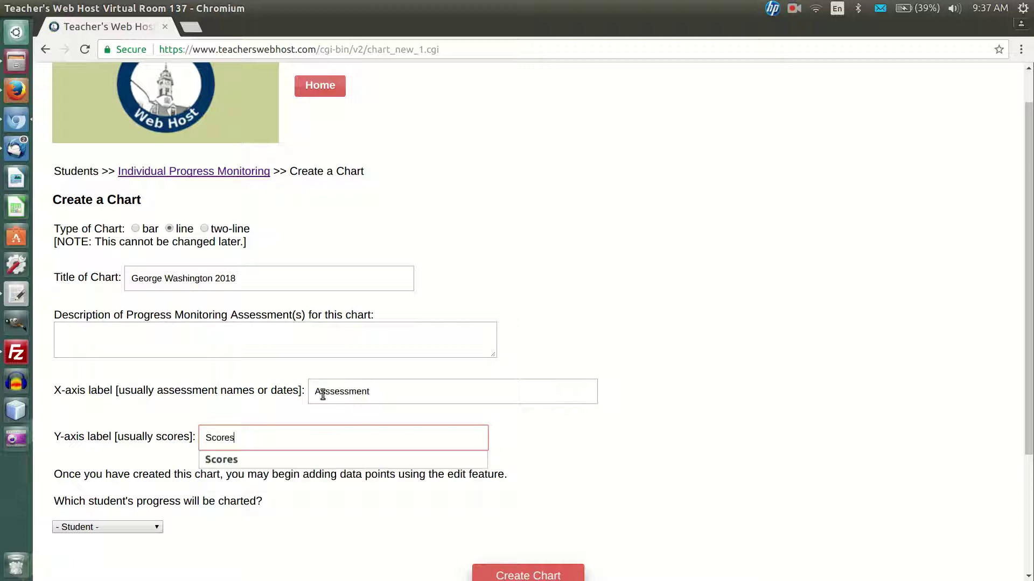
Assign the chart to the student WASHINGTON George and create it.
left_click(224, 510)
left_click(133, 529)
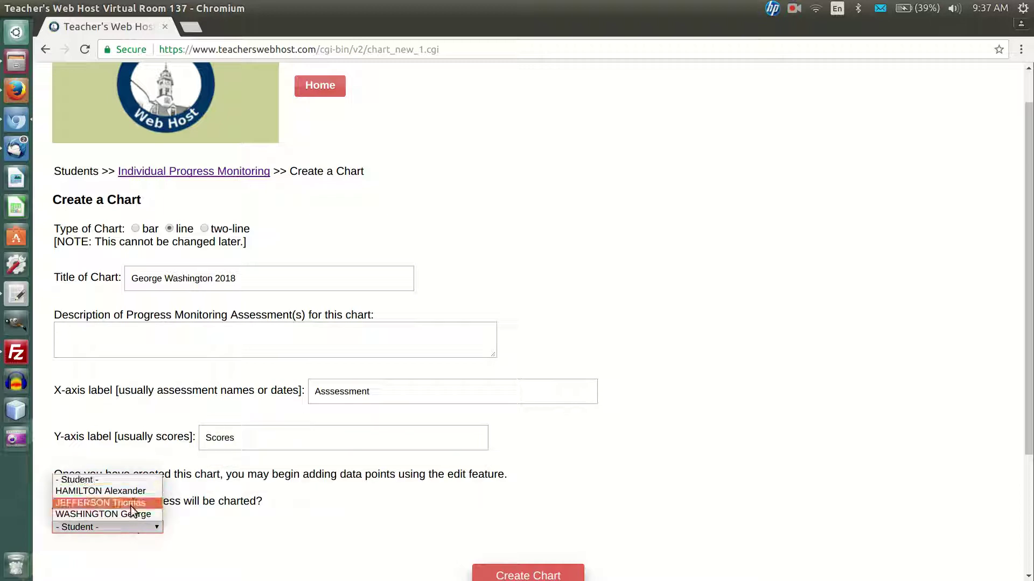
left_click(130, 515)
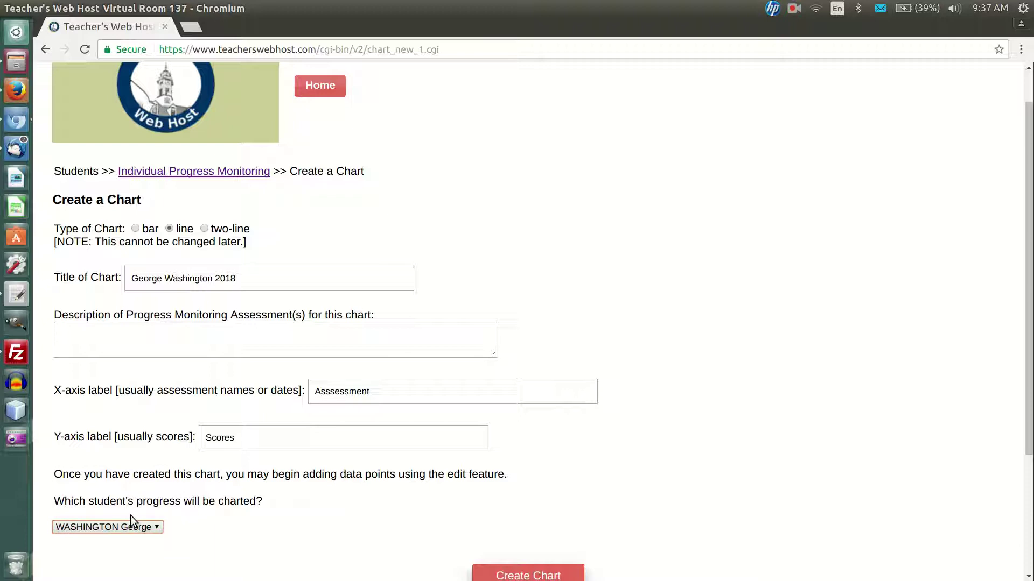
left_click(555, 576)
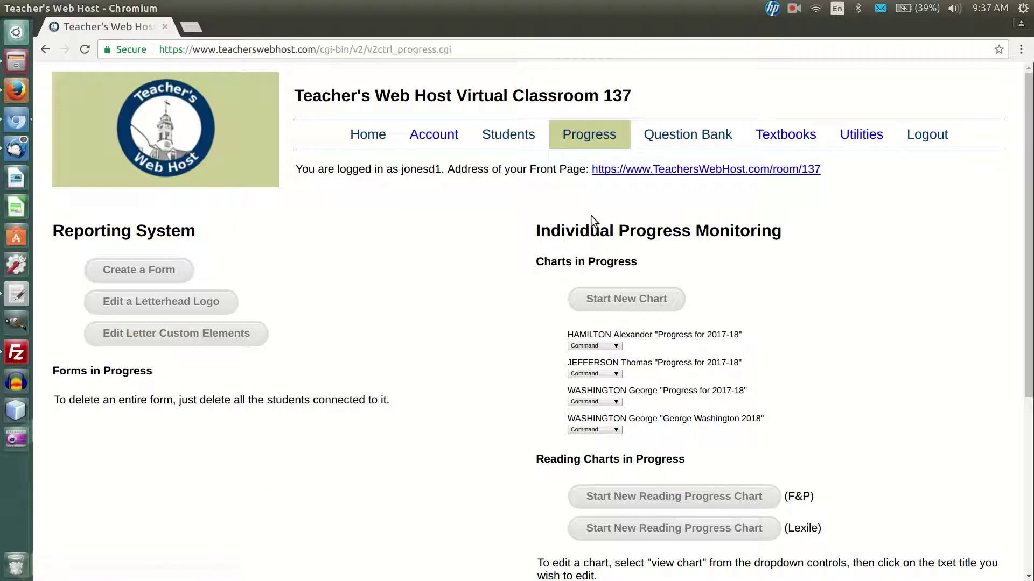
Open the "George Washington 2018" chart from the charts in progress for editing.
double_click(676, 392)
left_click(680, 415)
left_click(616, 429)
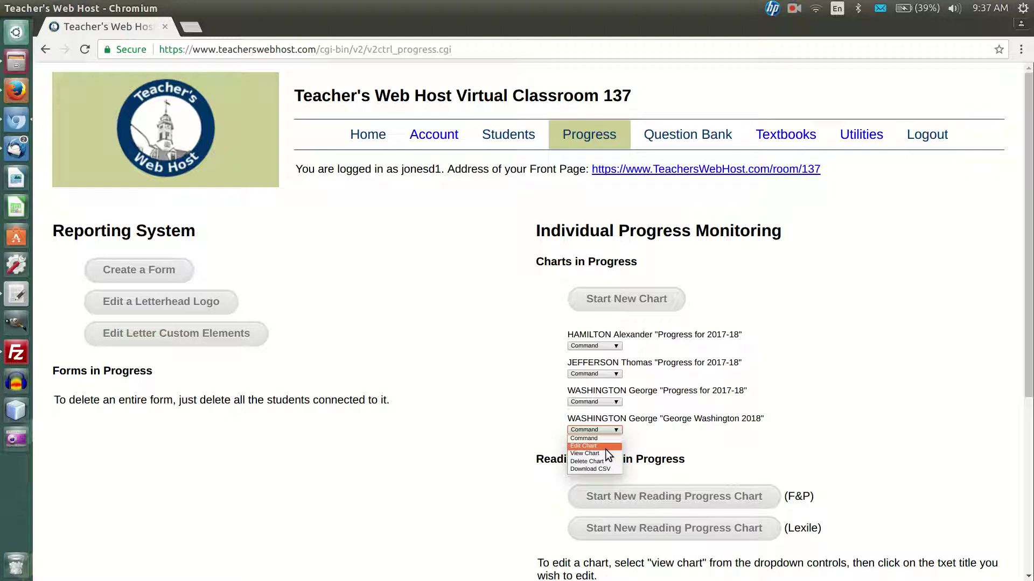
left_click(605, 448)
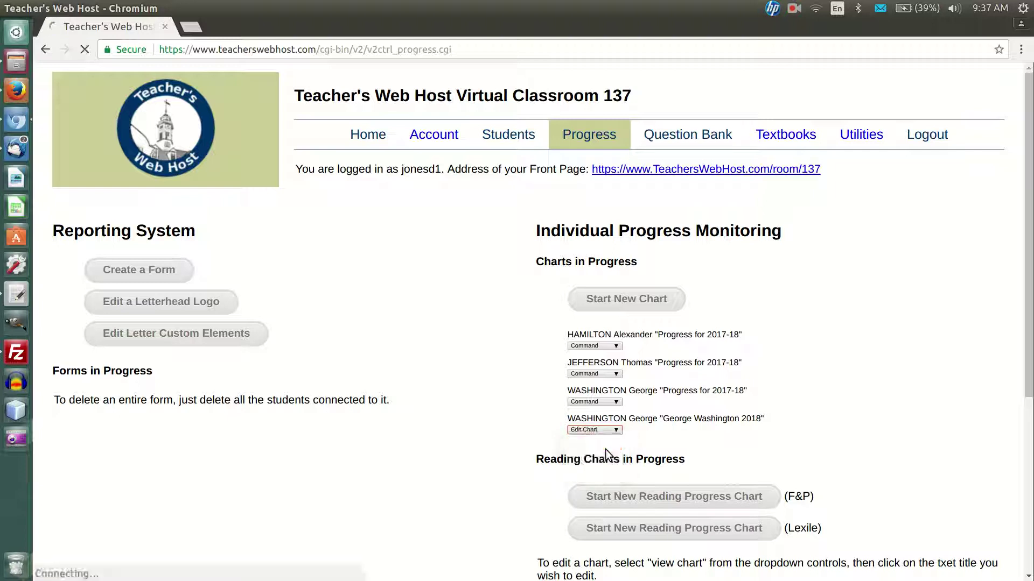
Add a data point to the line graph with task "pretest" and score 36, and save it.
scroll(412, 362, "down", 3)
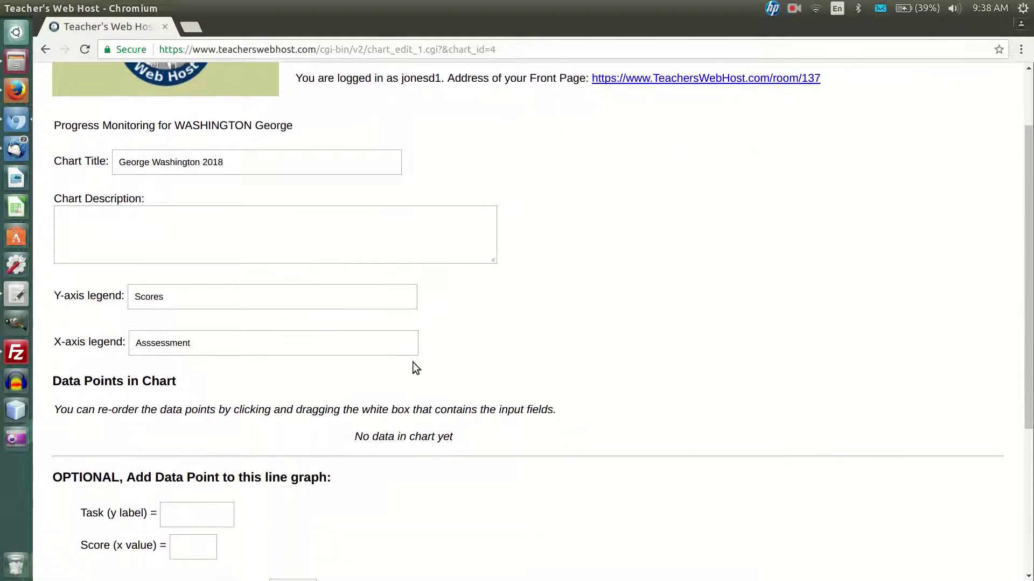
scroll(203, 174, "down", 6)
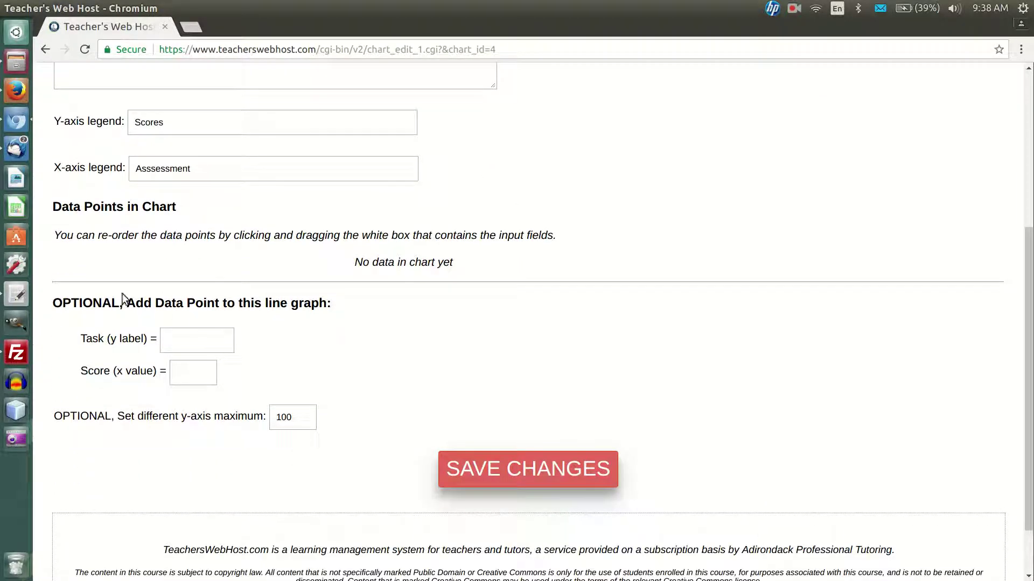
left_click_drag(131, 302, 235, 302)
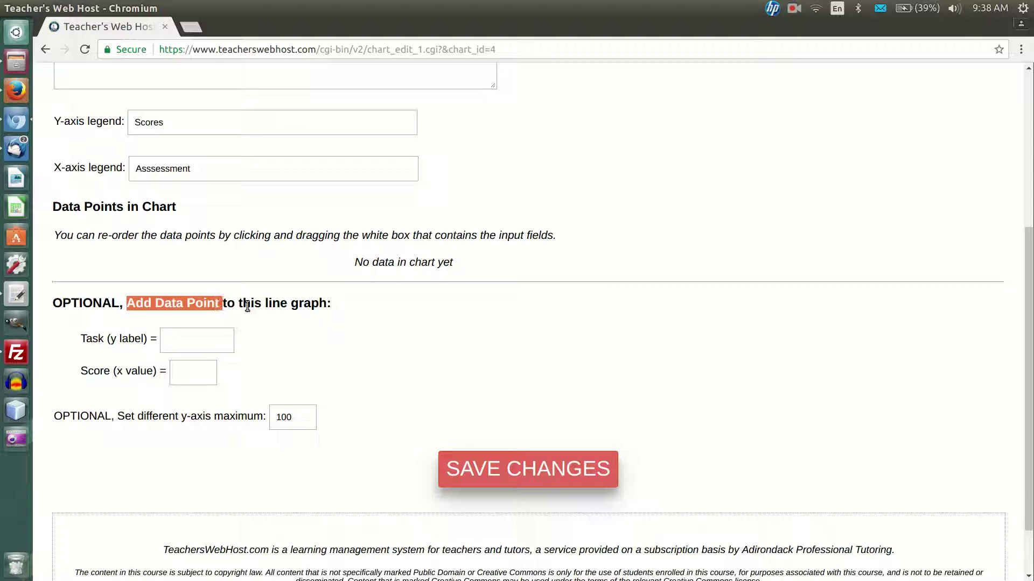
left_click(207, 337)
type("pre")
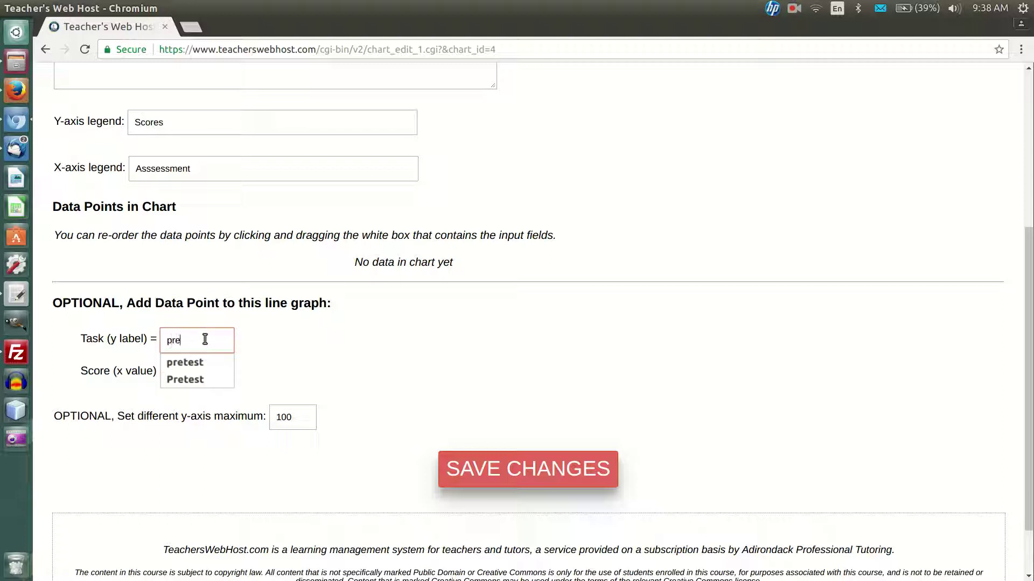
type("test")
key("Tab")
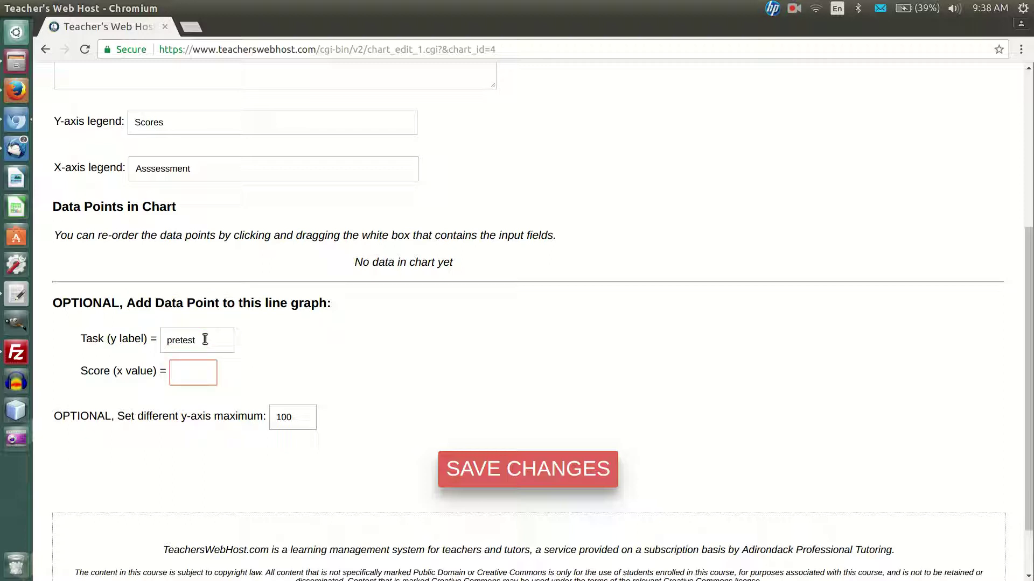
type("36")
key("Return")
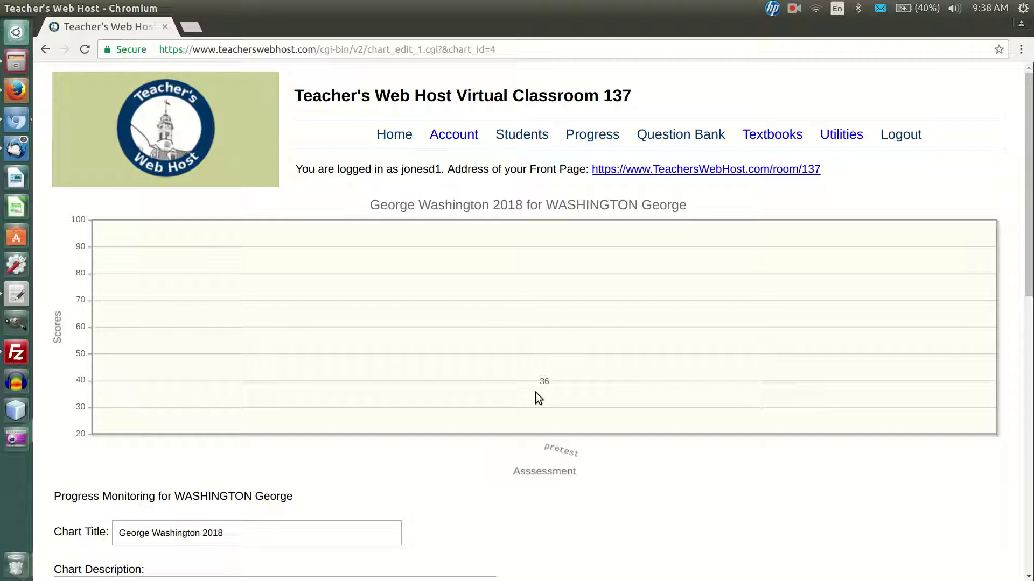
Add a second data point with task "interim 1" and score 65, and save it to the chart.
scroll(535, 397, "down", 8)
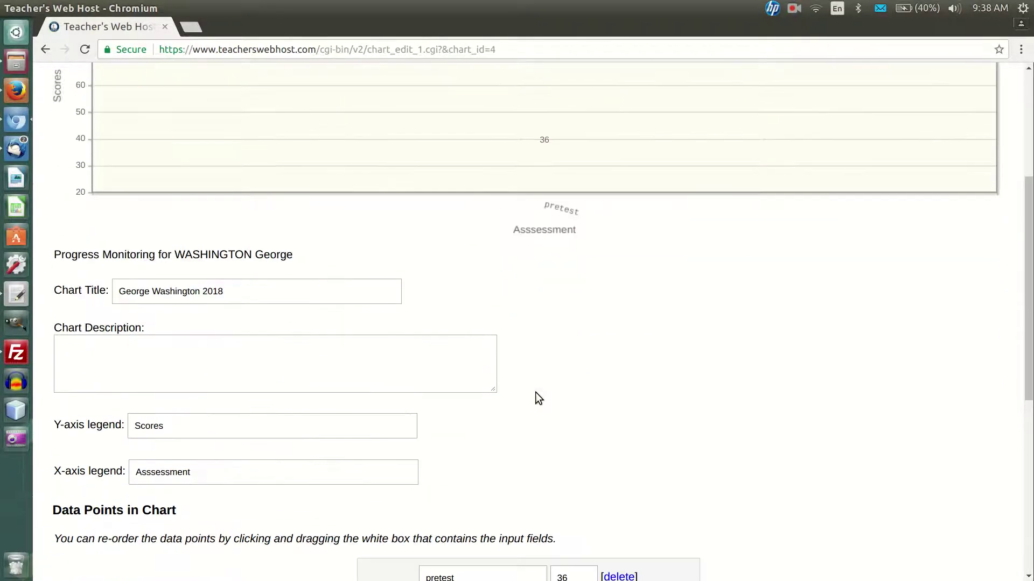
left_click(208, 468)
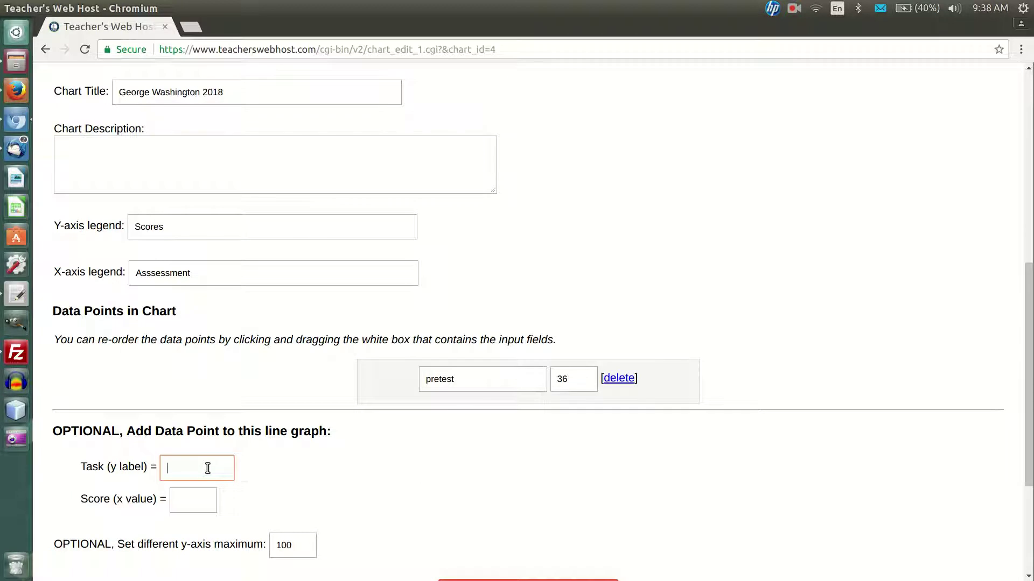
type("interim")
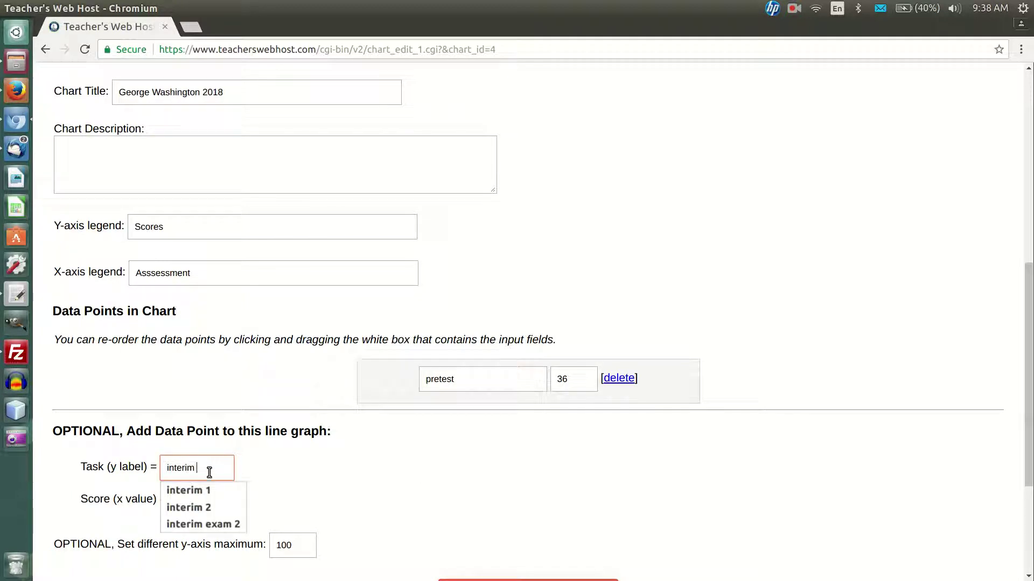
left_click(208, 490)
left_click(200, 502)
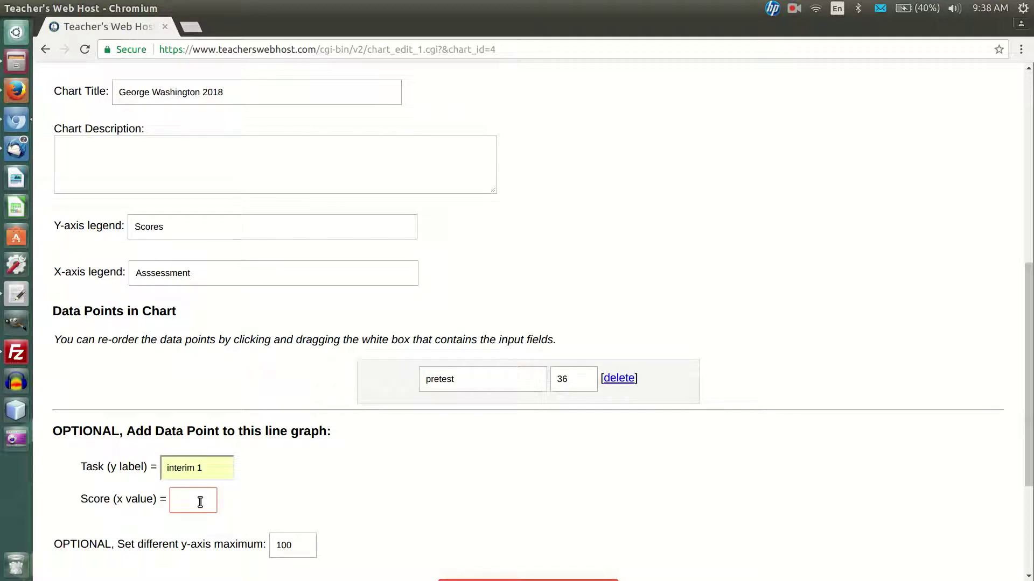
type("65")
key("Return")
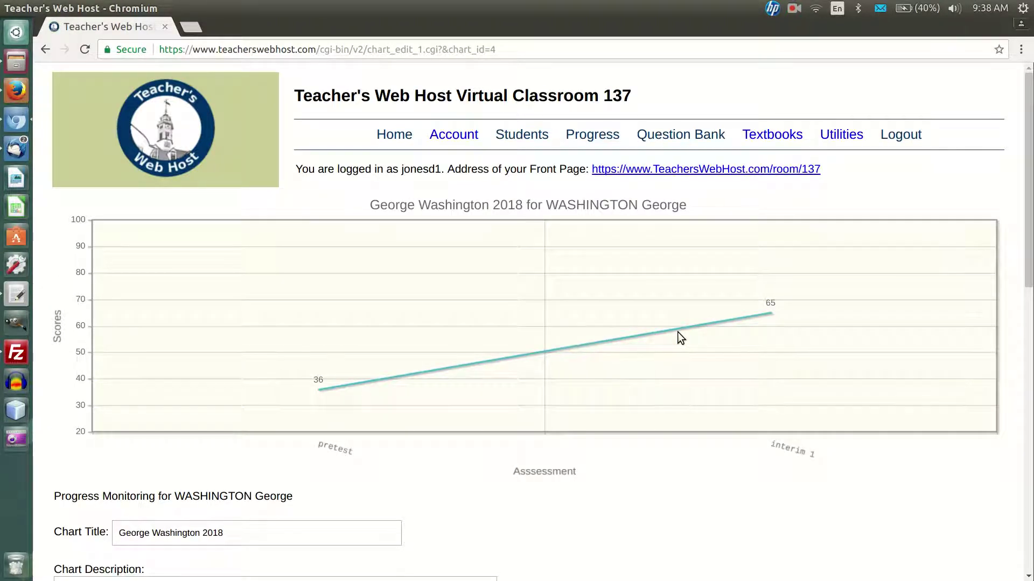
scroll(677, 332, "down", 8)
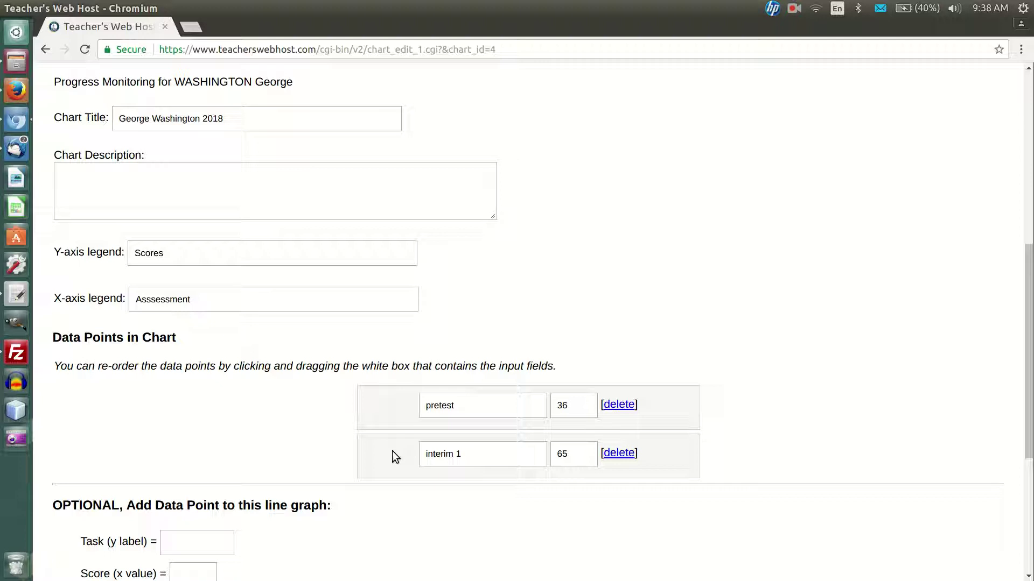
Save the changes to the "George Washington 2018" line chart.
mouse_move(392, 451)
left_mouse_down()
mouse_move(389, 405)
mouse_move(376, 420)
mouse_move(382, 455)
left_mouse_up()
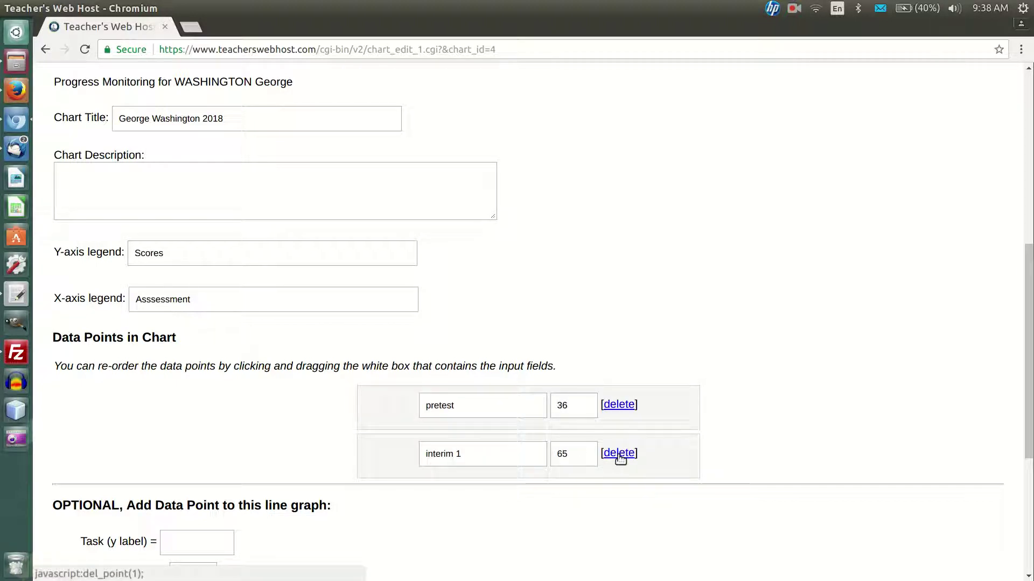
scroll(620, 458, "down", 5)
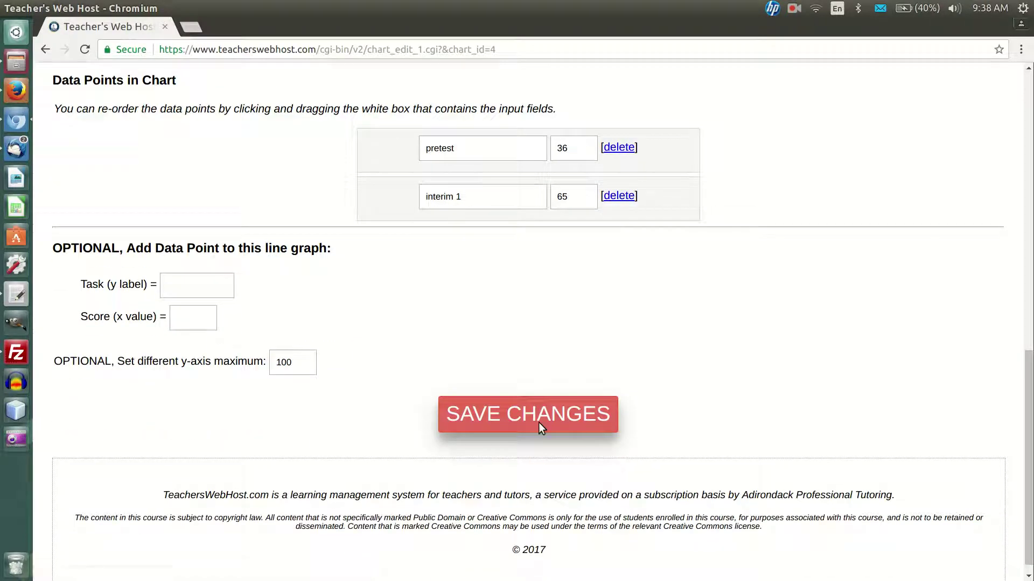
left_click_drag(307, 362, 272, 358)
key("Return")
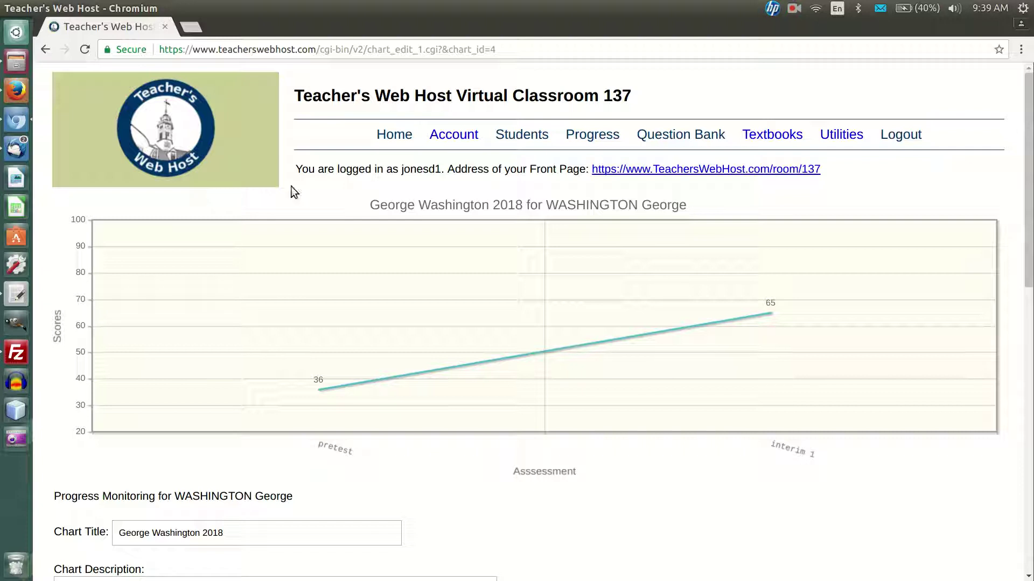
Start a new individual progress monitoring chart and set its type to two-line.
left_click(582, 141)
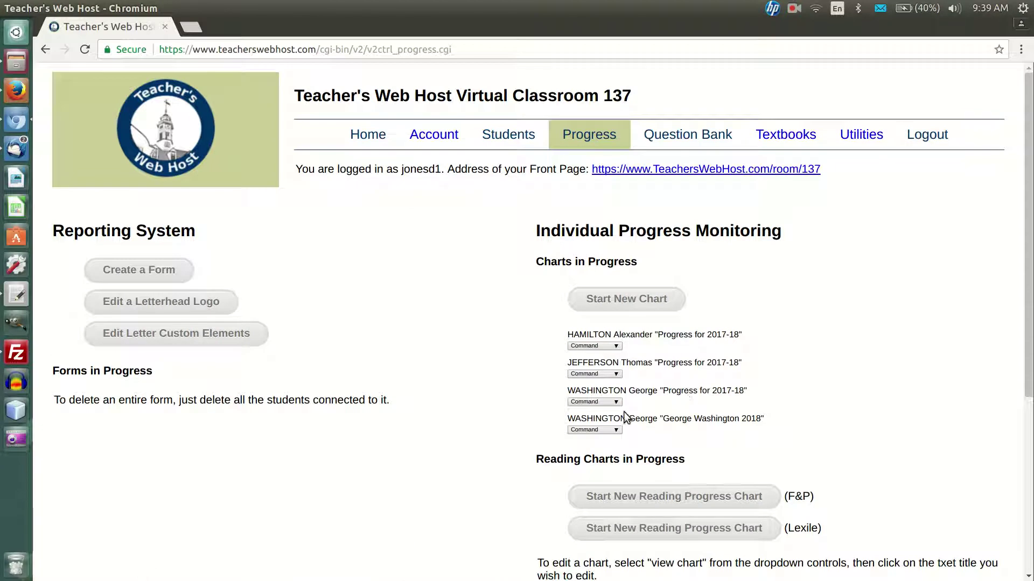
left_click(641, 299)
left_click(204, 272)
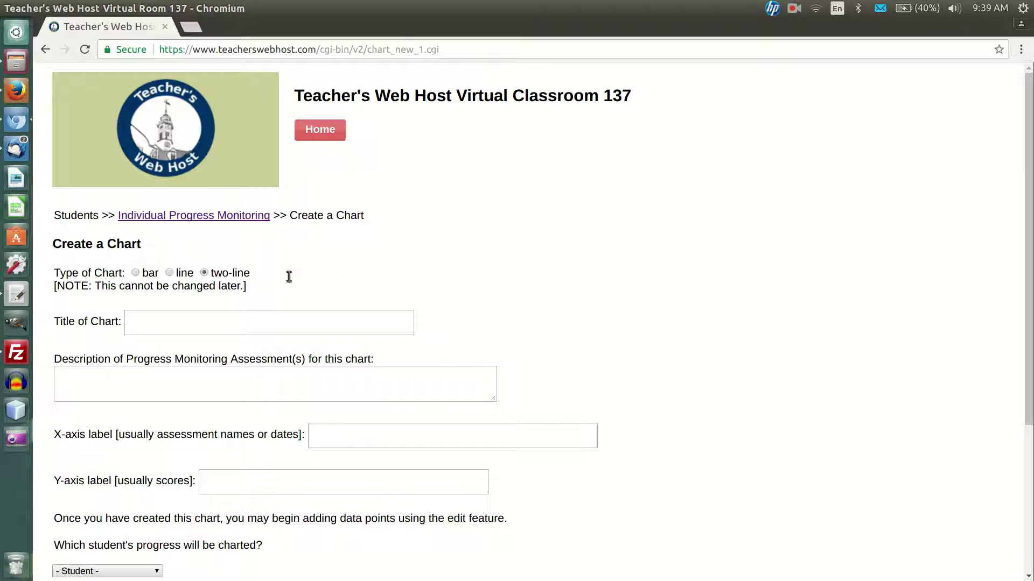
Title the new chart "Progress for 2017-18".
scroll(344, 277, "down", 4)
left_click(251, 212)
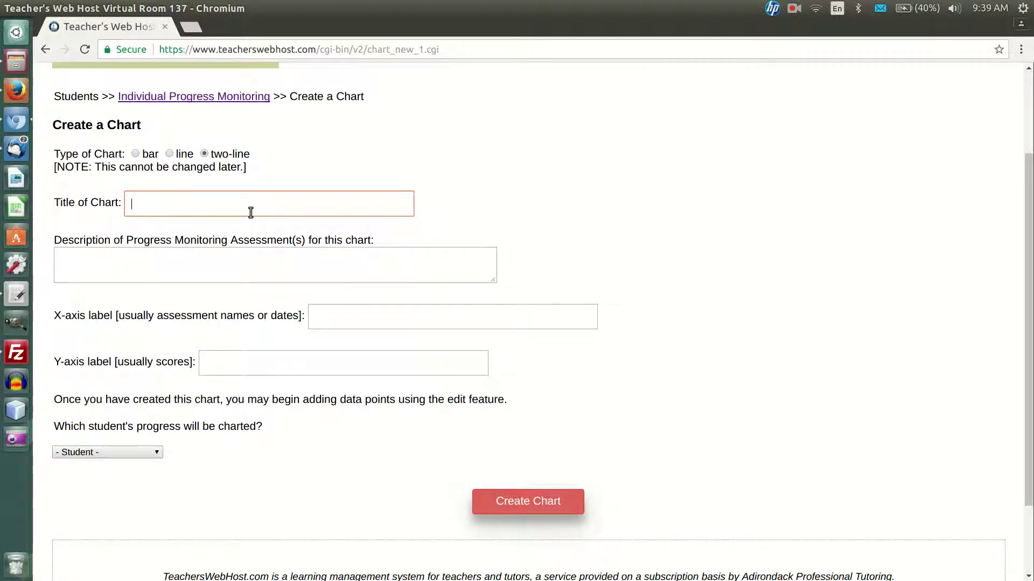
type("Pro")
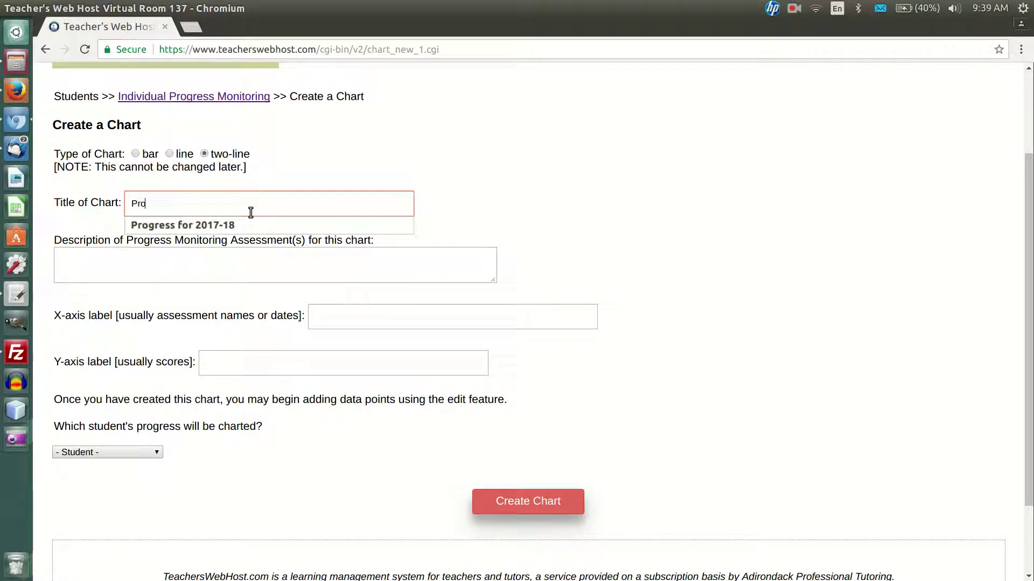
left_click(248, 225)
left_click(87, 453)
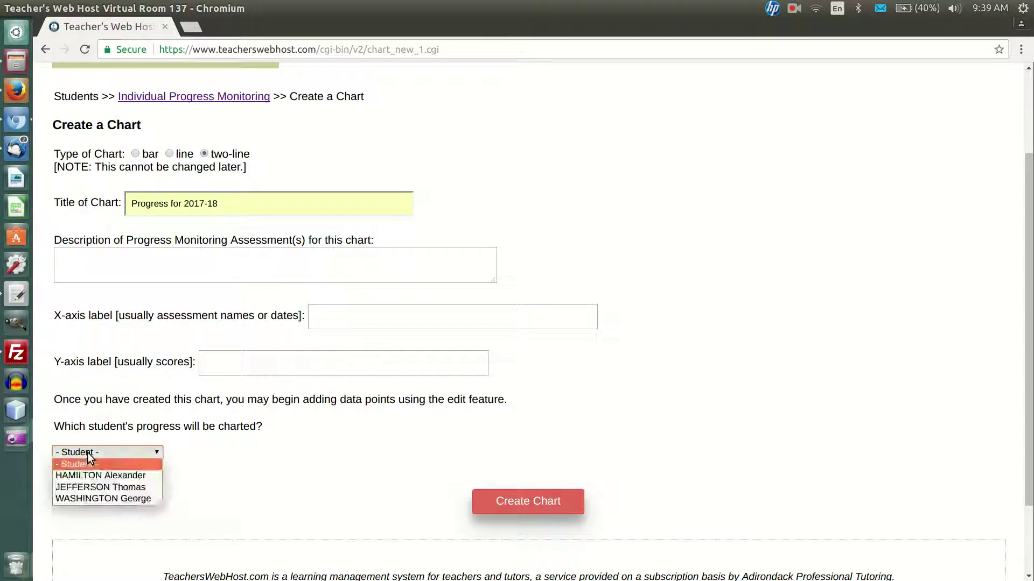
left_click(98, 476)
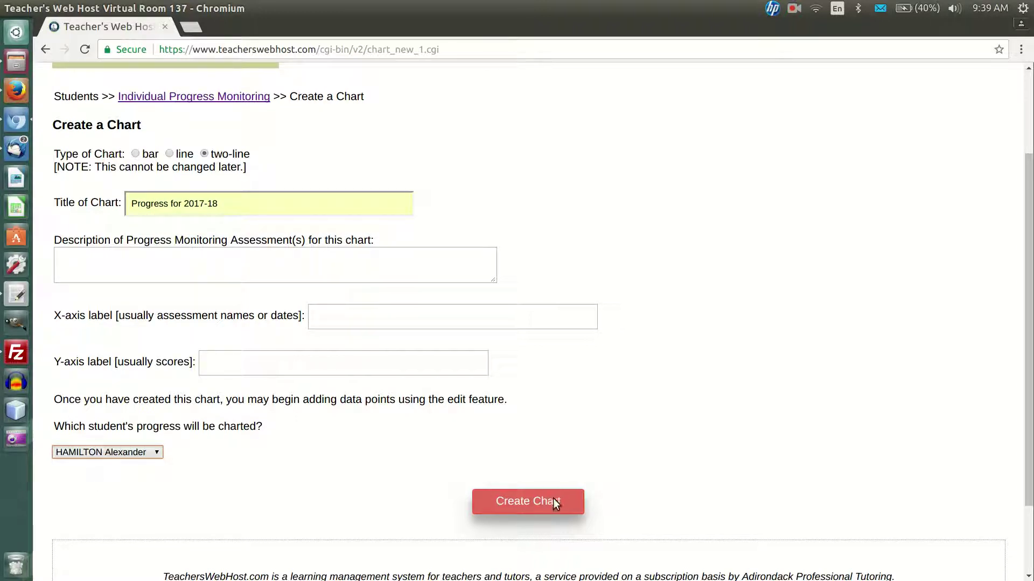
triple_click(261, 200)
key("BackSpace")
type("two linegraph sample")
left_click(167, 204)
left_click(517, 497)
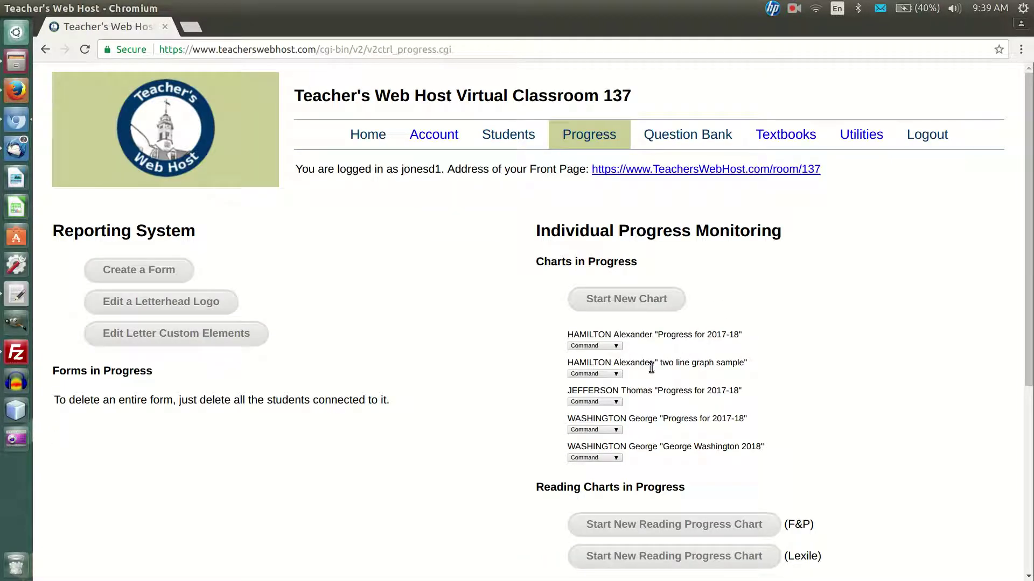
Open HAMILTON Alexander's "two line graph sample" chart from the charts in progress for editing.
triple_click(628, 365)
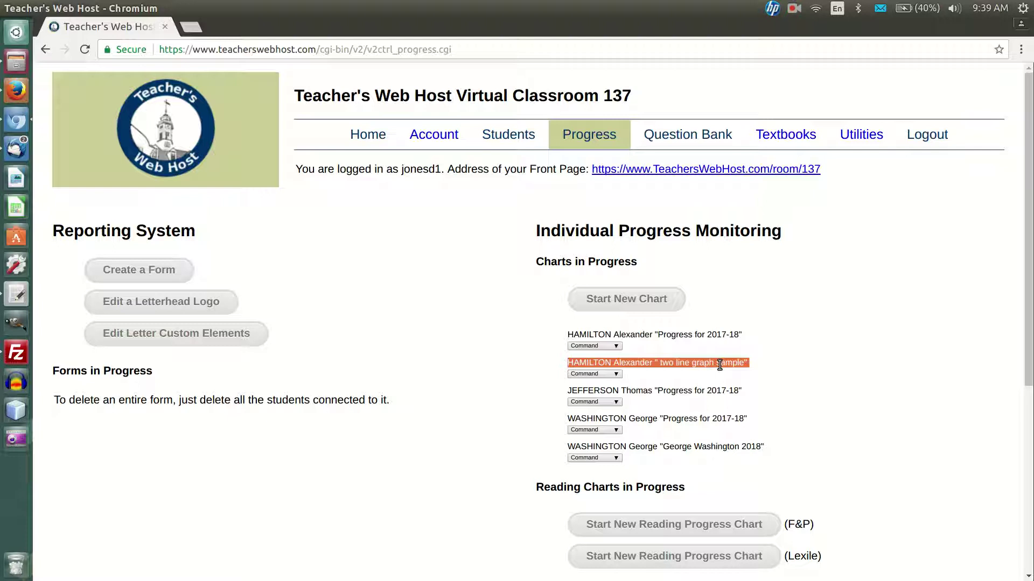
left_click(606, 374)
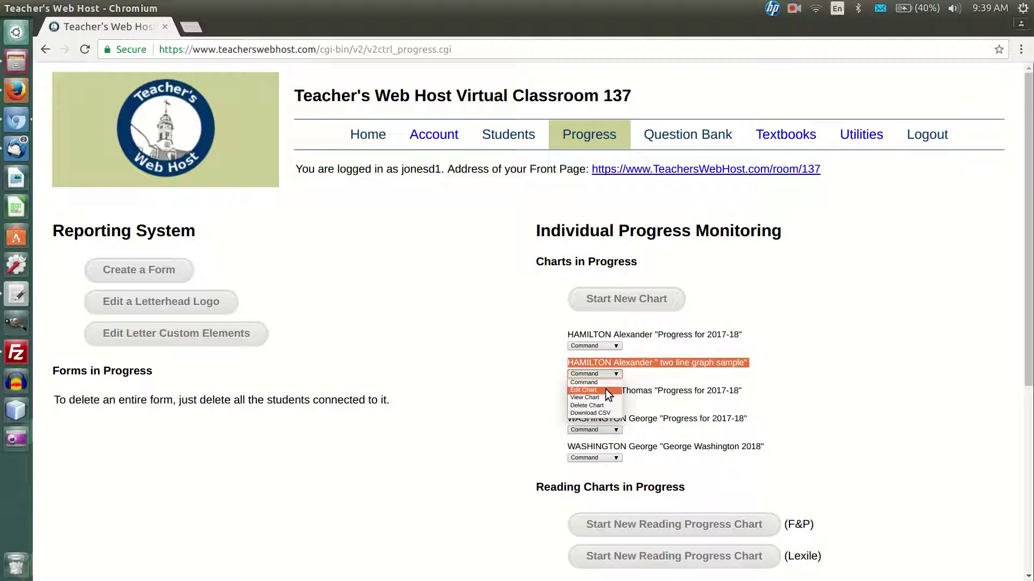
left_click(605, 388)
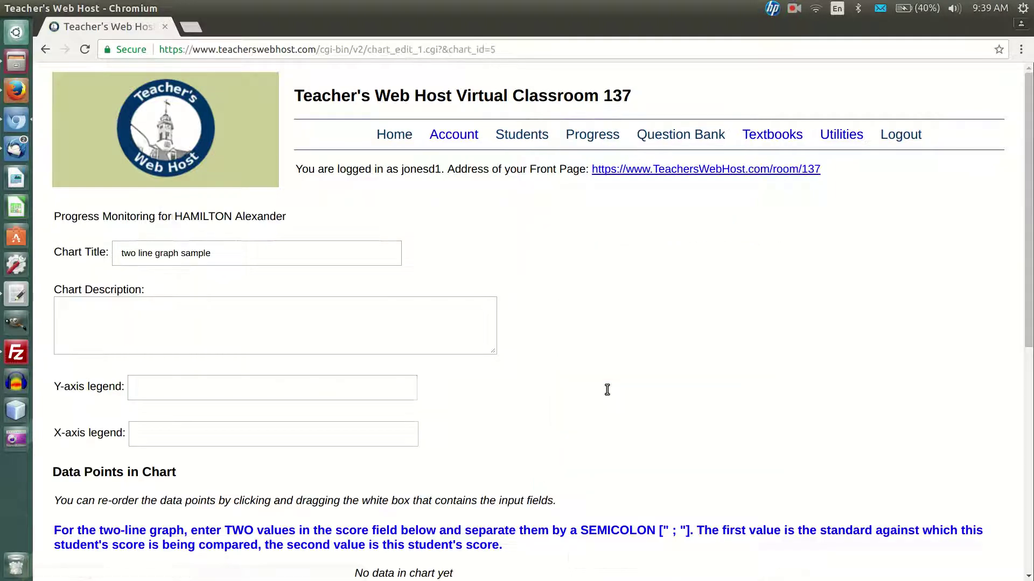
Add a data point to the two-line graph with task "pretest" and scores "36;40", and save it.
scroll(607, 389, "down", 8)
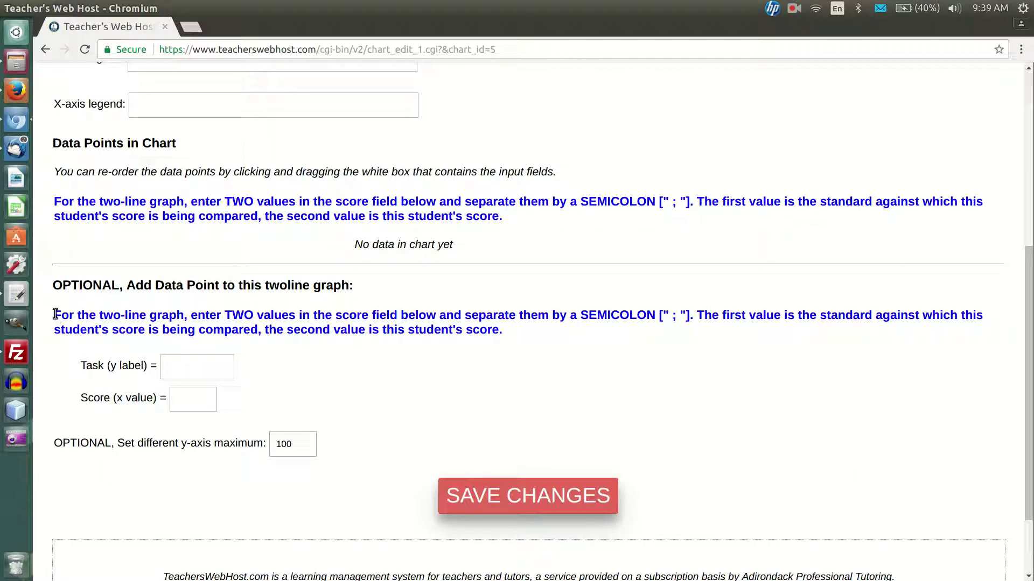
left_click_drag(56, 314, 517, 349)
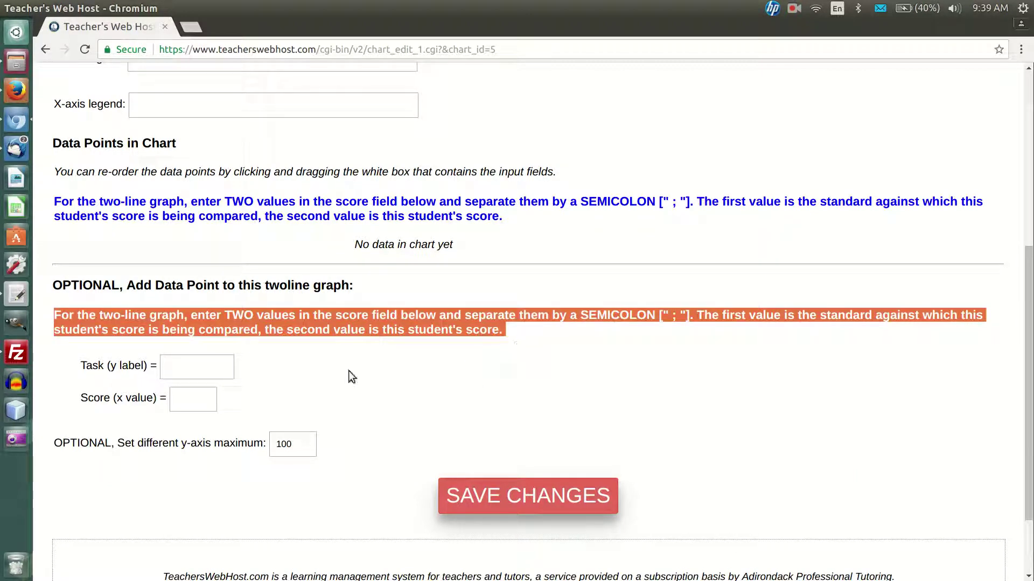
left_click(212, 369)
type("pre")
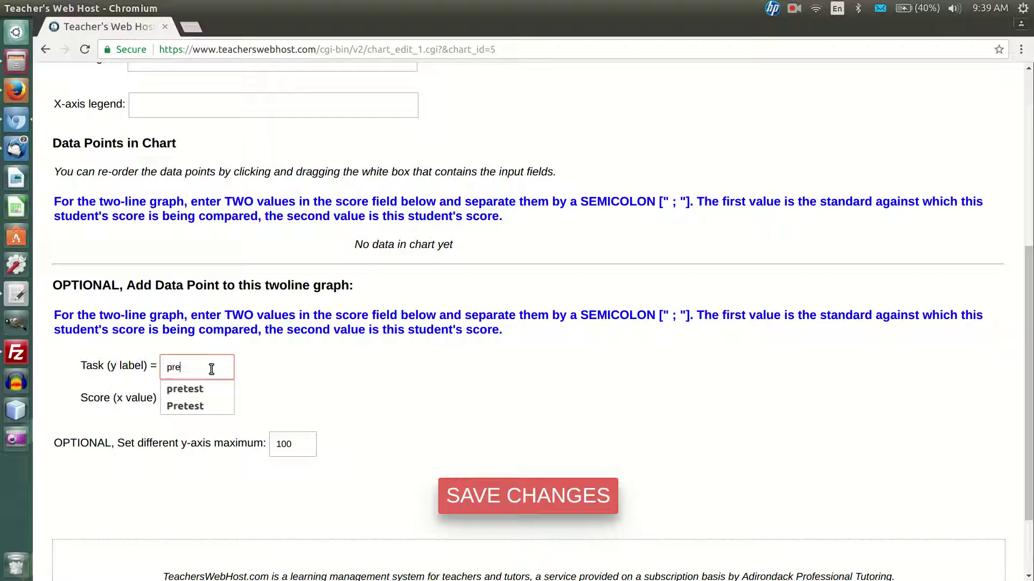
left_click(209, 387)
left_click(207, 394)
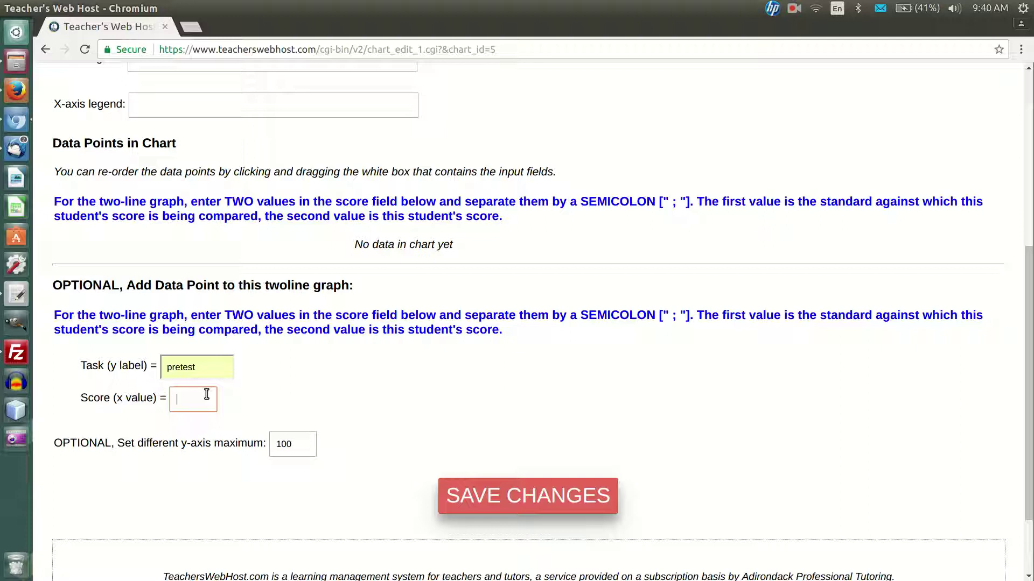
type("36;")
type("40")
left_click(476, 488)
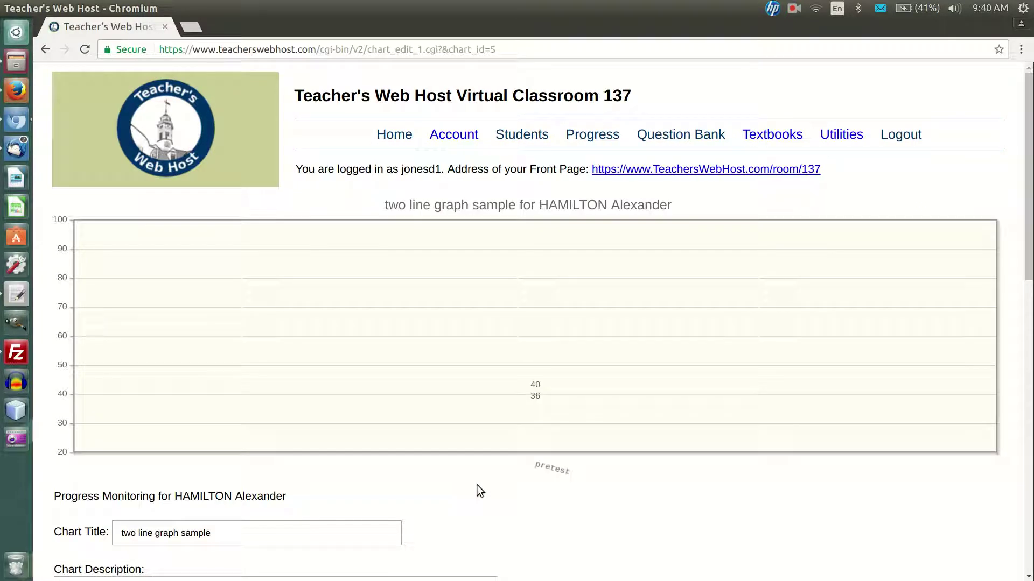
Add a second data point to the two-line graph with task "interim 1" and scores "66;62", and save it.
scroll(477, 485, "down", 10)
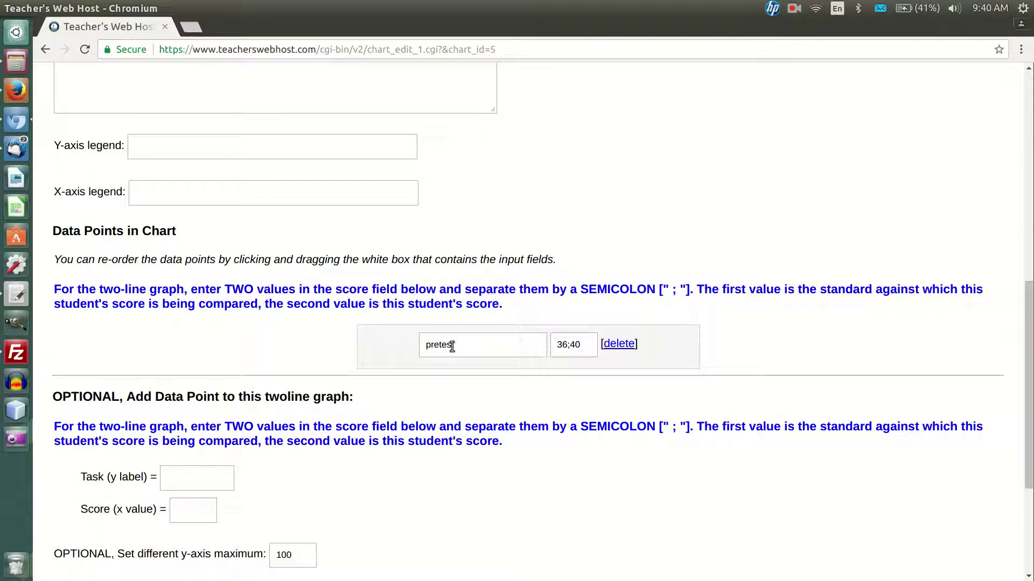
left_click(470, 345)
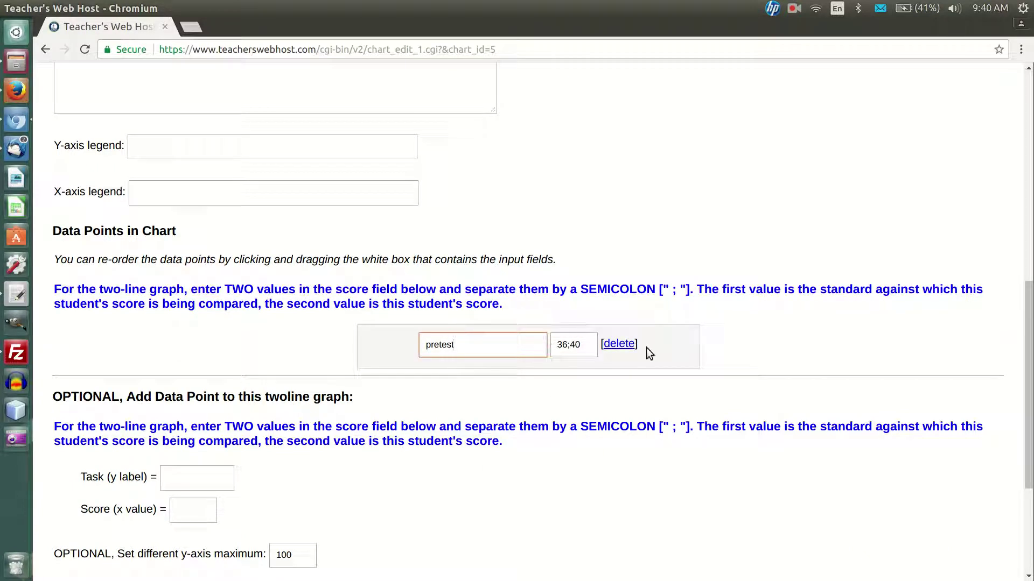
scroll(347, 417, "down", 2)
left_click(192, 399)
type("inter")
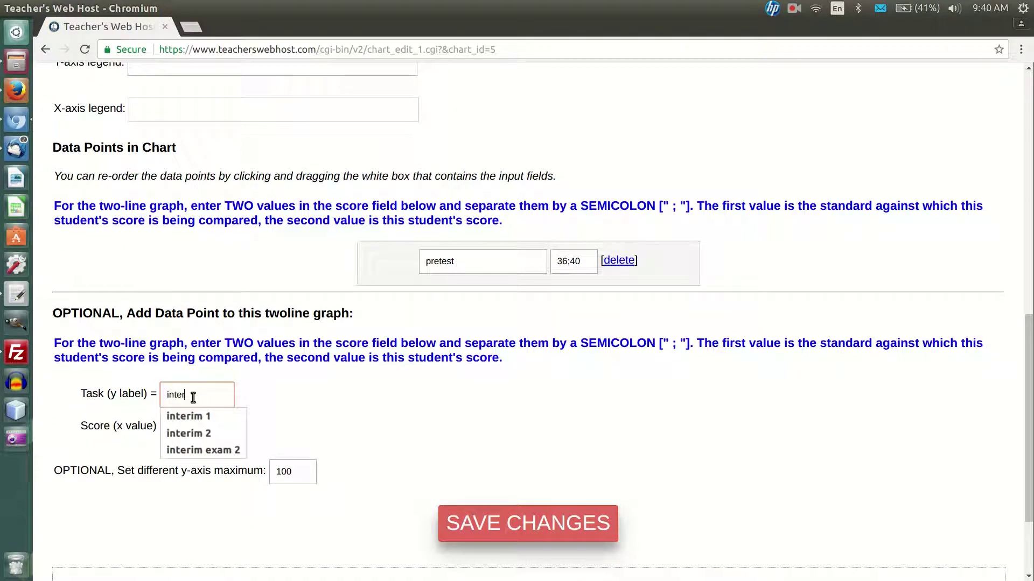
left_click(196, 416)
left_click(199, 430)
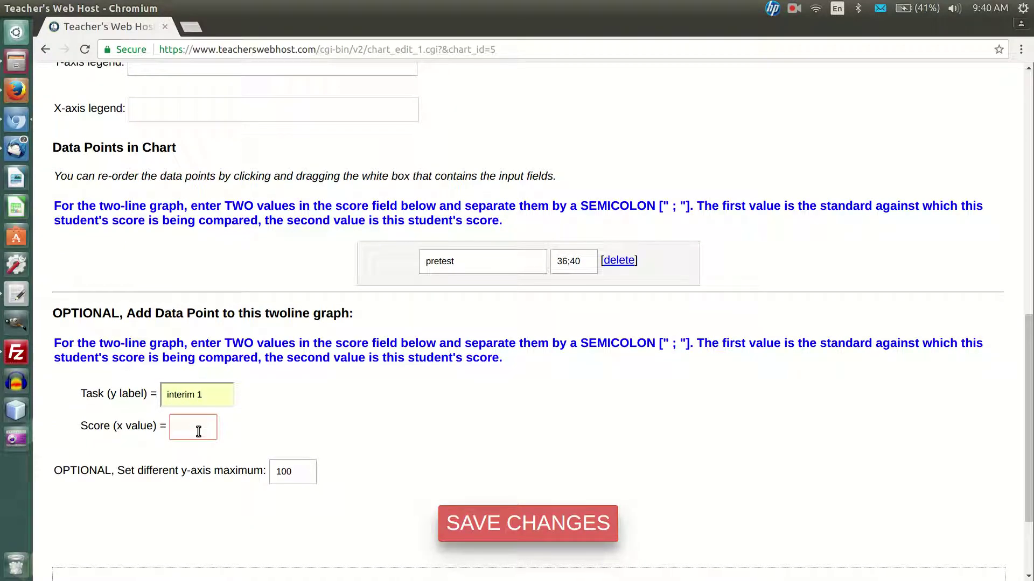
type("66;62")
key("Return")
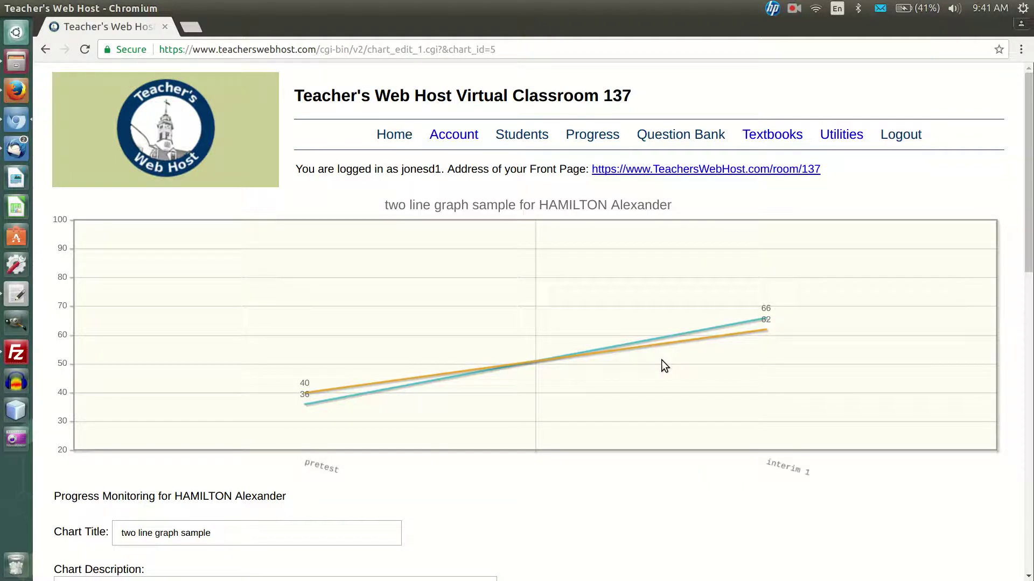
Return to the Progress page and open HAMILTON Alexander's "Progress for 2017-18" chart for editing.
scroll(662, 360, "down", 5)
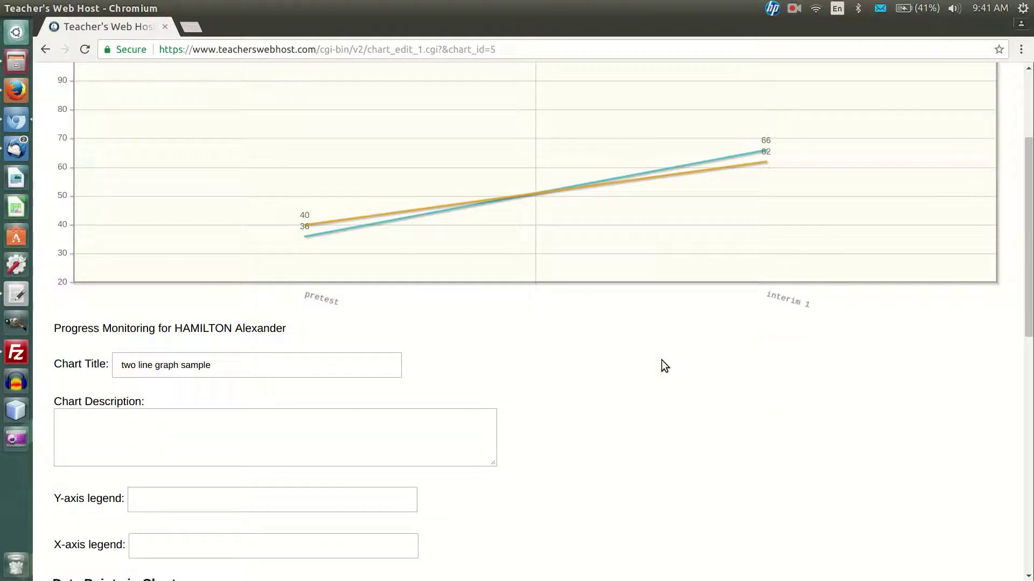
scroll(661, 359, "down", 12)
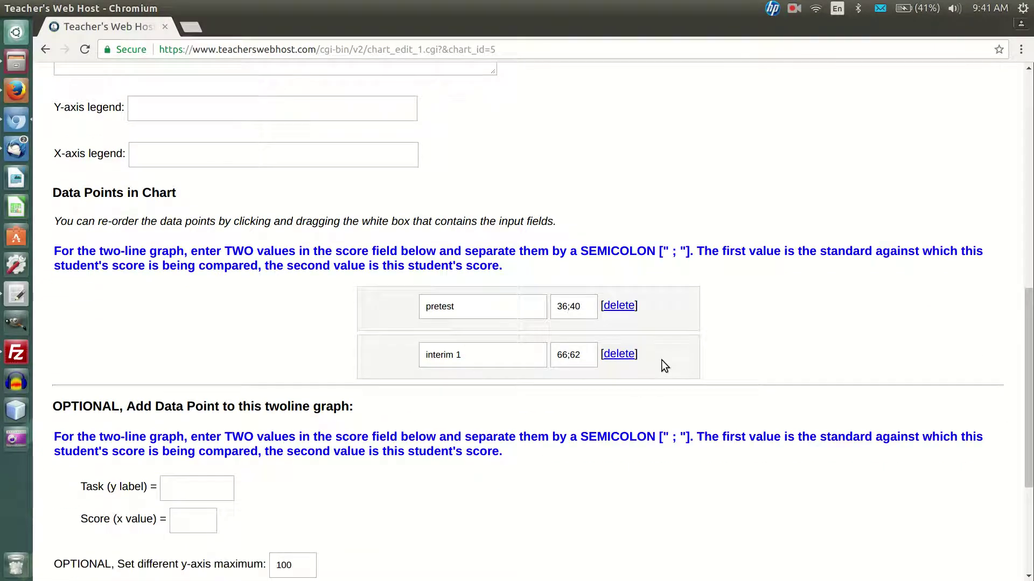
scroll(661, 359, "up", 18)
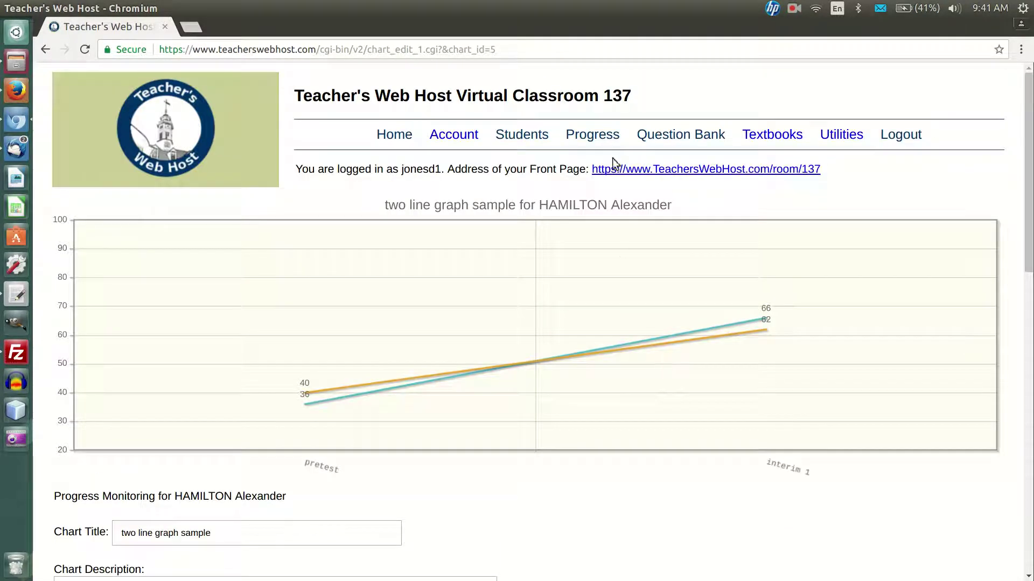
left_click(590, 132)
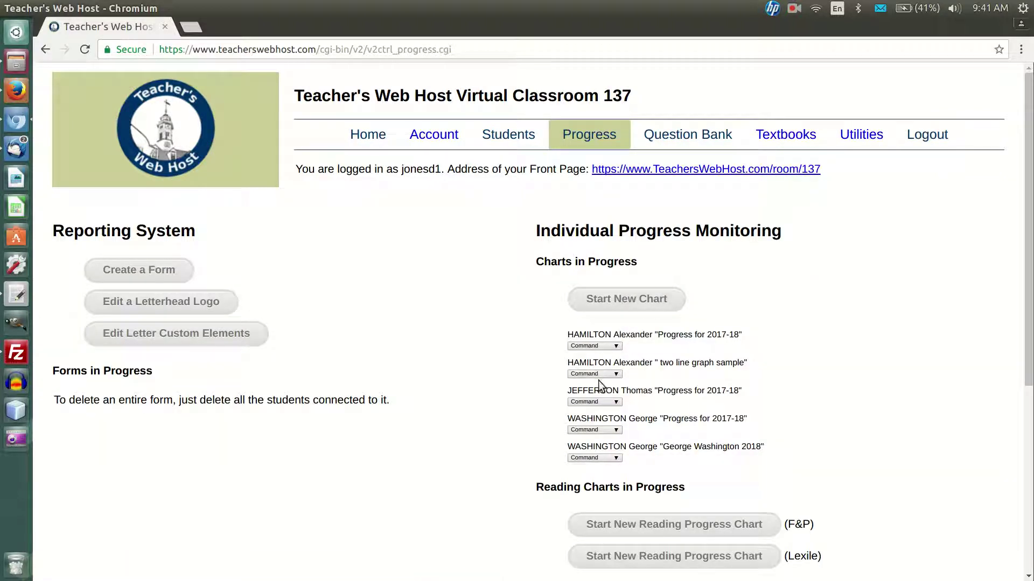
left_click(614, 347)
left_click(593, 362)
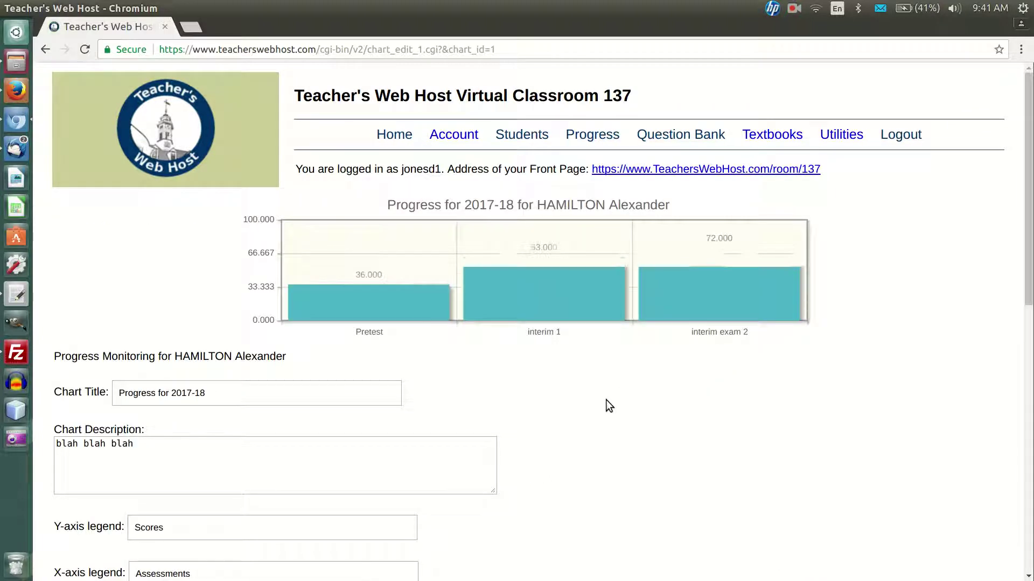
Reorder the bar chart's data points so "interim exam 2" comes before "interim 1", and save the changes.
scroll(606, 400, "down", 6)
scroll(606, 399, "down", 1)
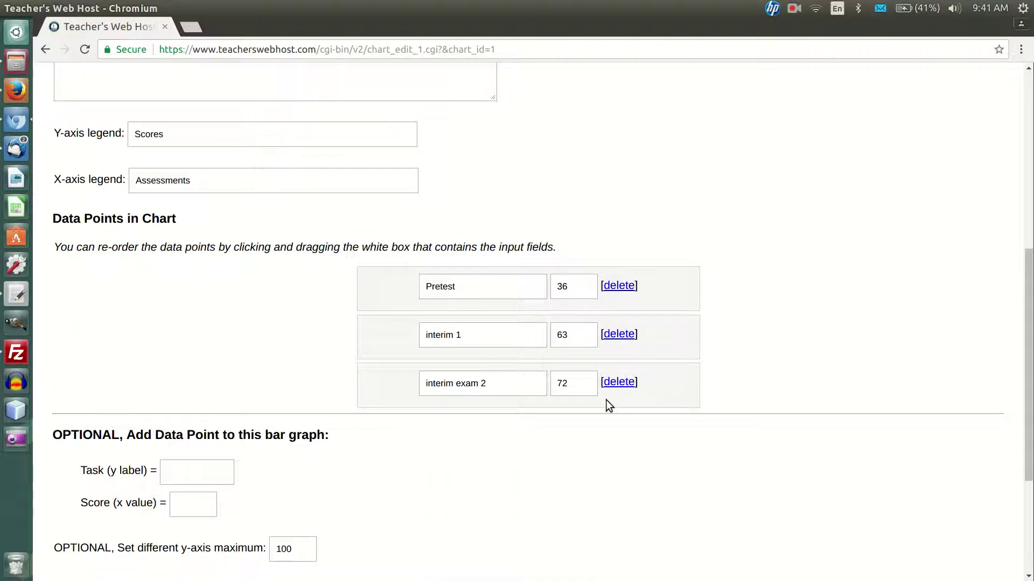
left_click_drag(394, 384, 388, 347)
scroll(388, 347, "down", 4)
left_click(476, 400)
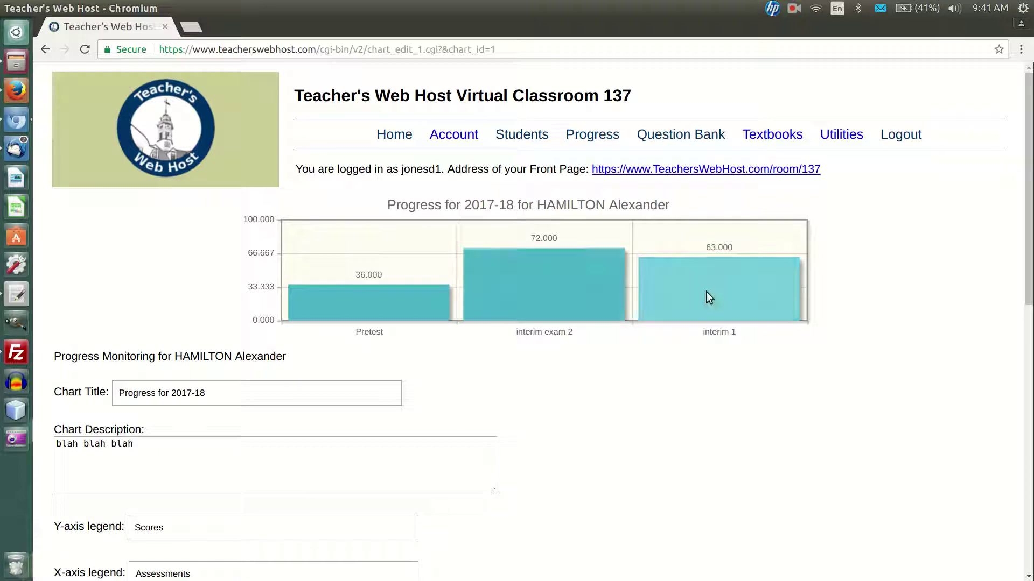
Restore the bar chart's data point order with "interim 1" before "interim exam 2", and save the changes.
scroll(706, 297, "down", 1)
scroll(706, 292, "down", 6)
left_click_drag(413, 436, 399, 407)
scroll(398, 405, "down", 5)
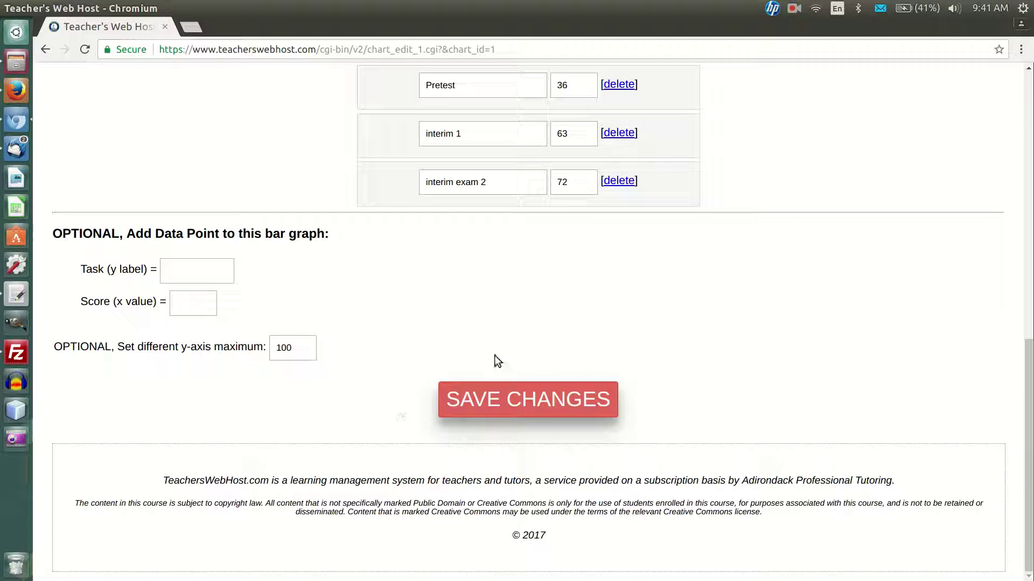
left_click(499, 405)
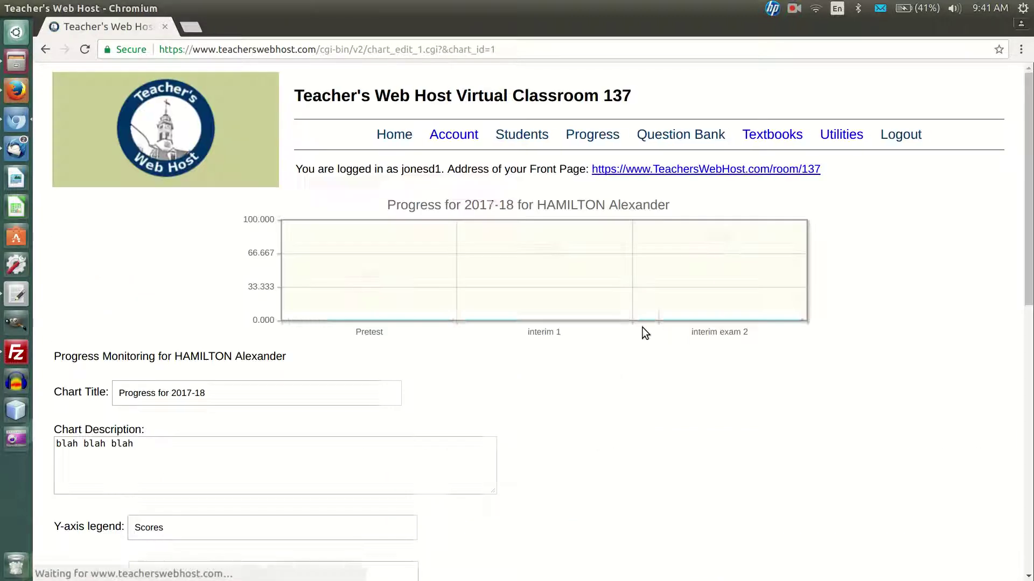
Return to the Progress page and look over the charts in progress, the Reporting System and the reading chart options.
left_click(587, 135)
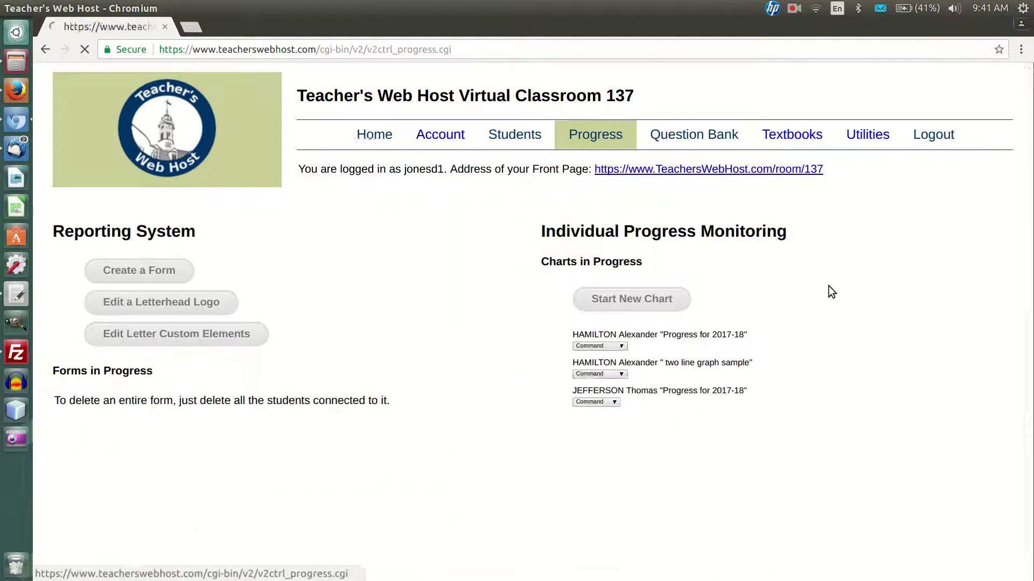
scroll(829, 287, "down", 3)
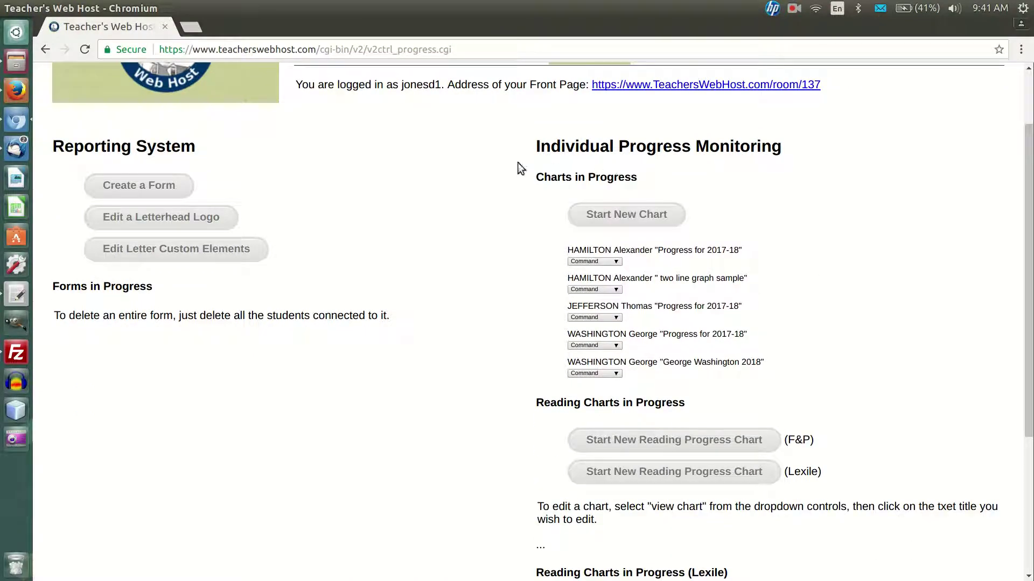
scroll(438, 169, "up", 3)
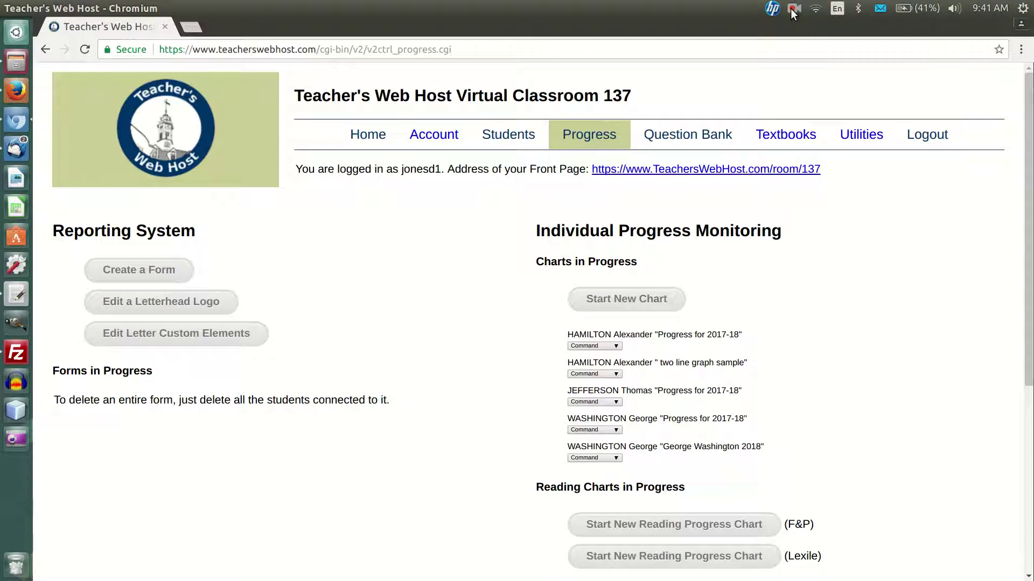
triple_click(628, 334)
triple_click(144, 232)
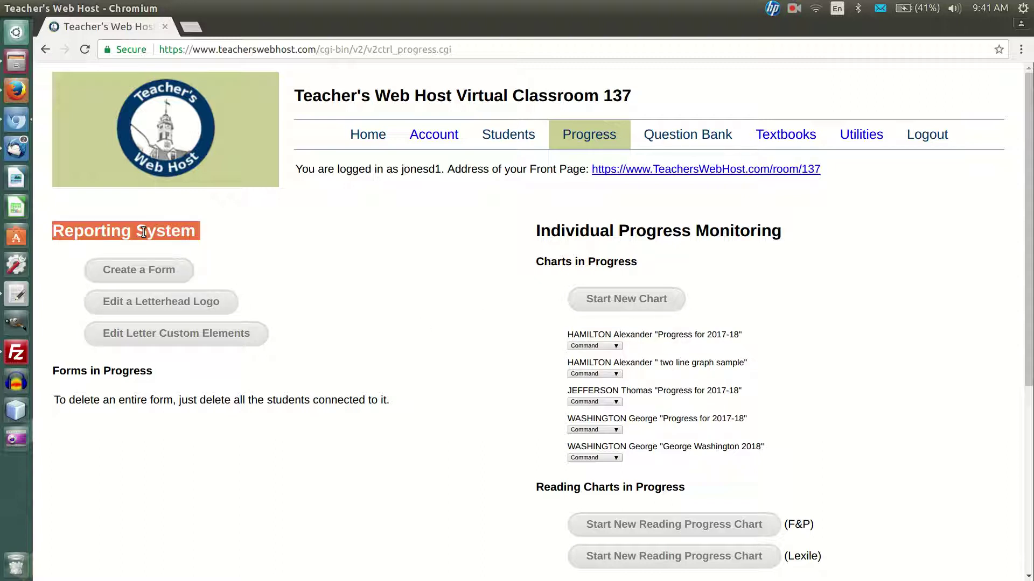
scroll(456, 386, "down", 3)
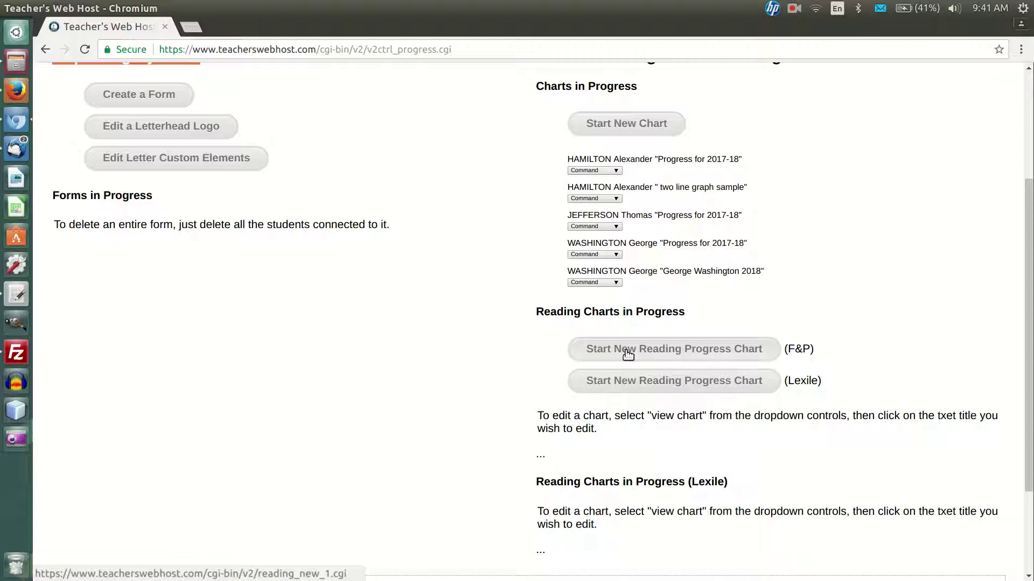
scroll(749, 322, "up", 3)
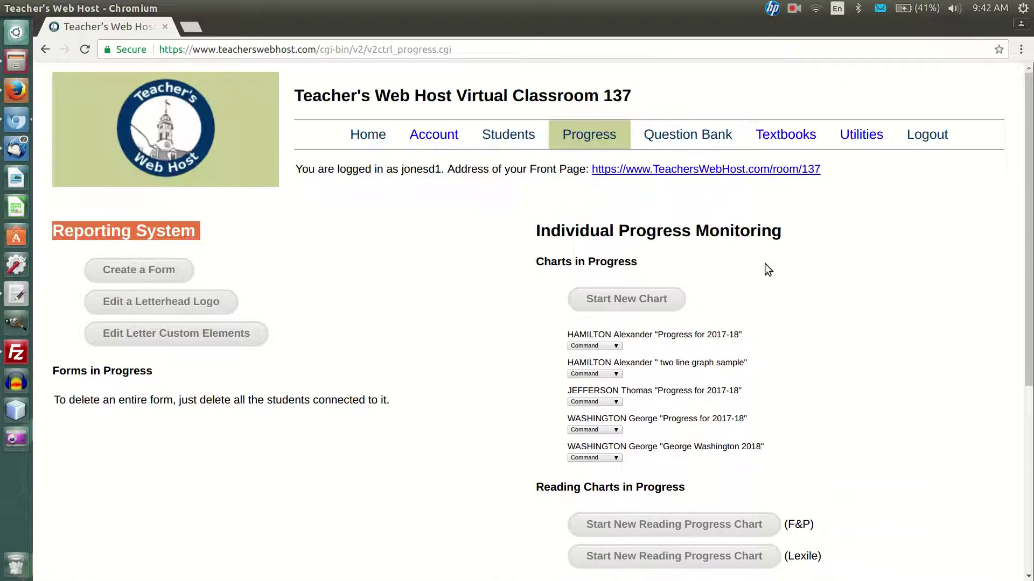
left_click(794, 7)
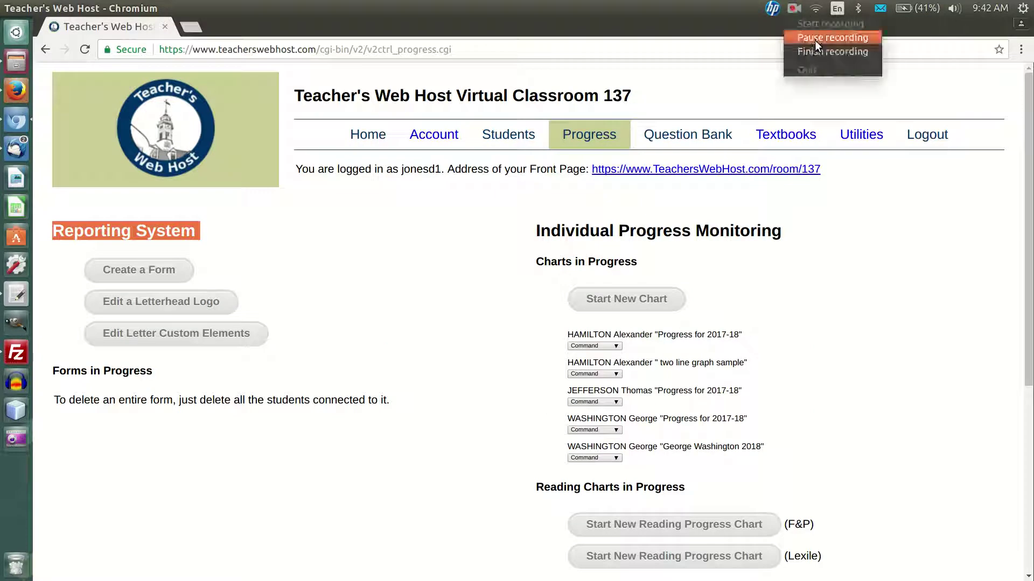